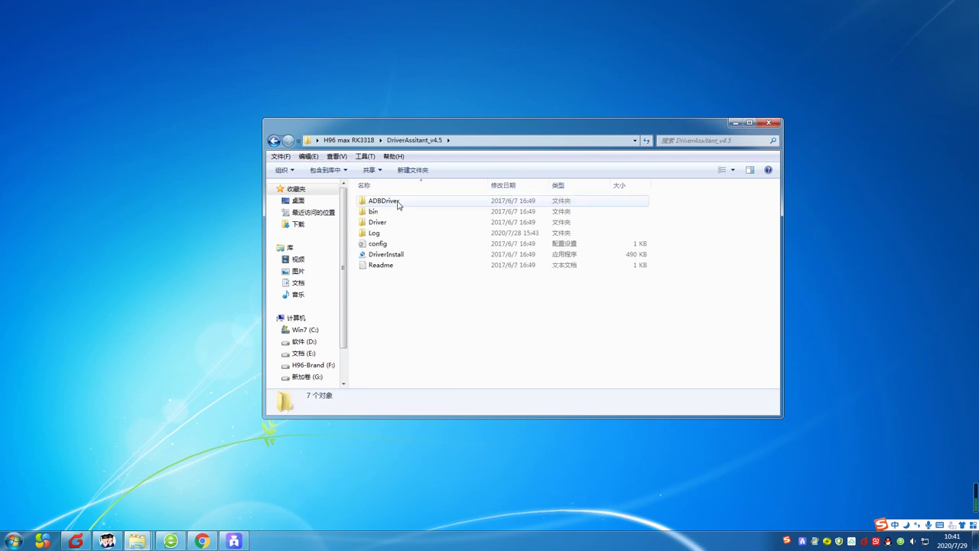
Capture the screen around the DriverAssitant_v4.5 folder, add the text "Install USB driver" just below DriverInstall, and discard the capture.
{"action": "left_click", "coordinate": [376, 255]}
{"action": "key", "text": "ctrl+alt+a"}
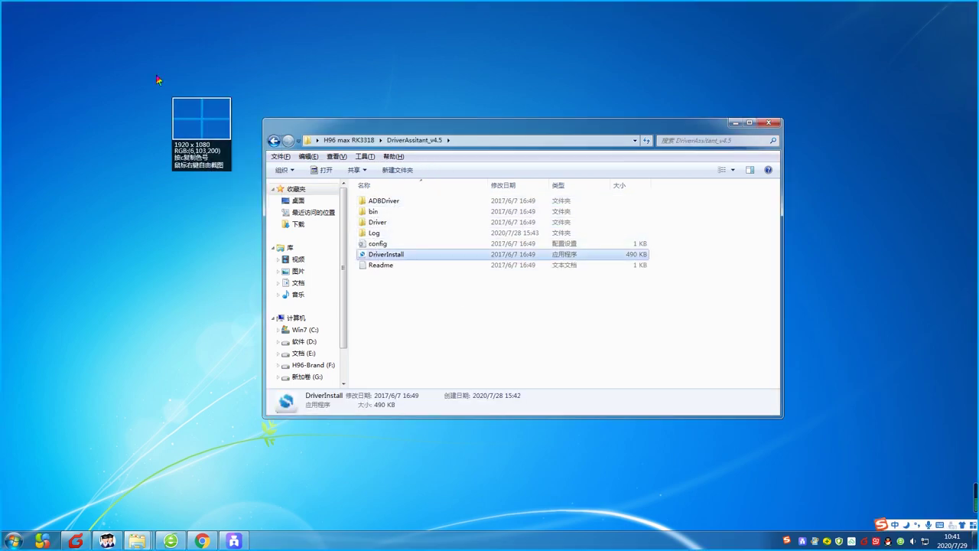
{"action": "left_click_drag", "start_coordinate": [88, 32], "coordinate": [902, 486]}
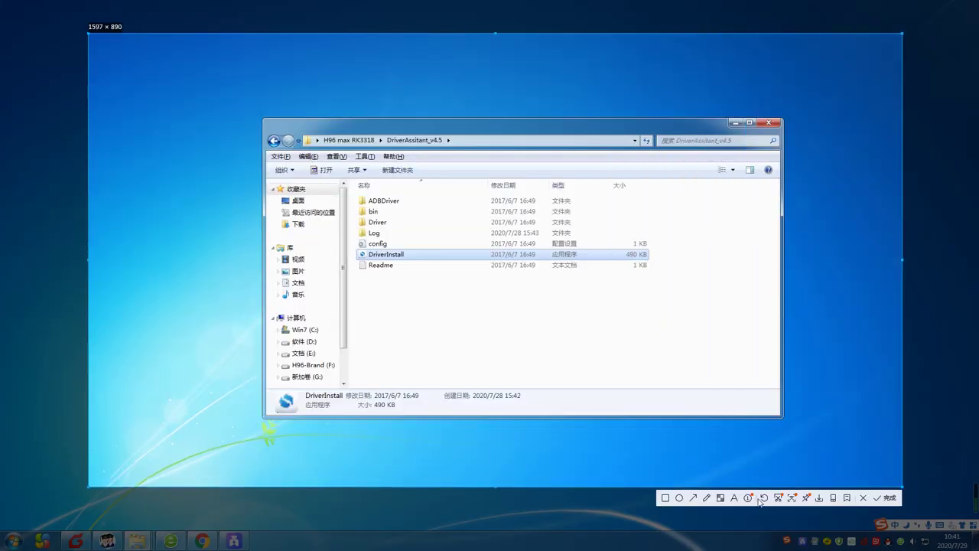
{"action": "left_click", "coordinate": [734, 497]}
{"action": "left_click", "coordinate": [404, 305]}
{"action": "type", "text": "Install USB driver"}
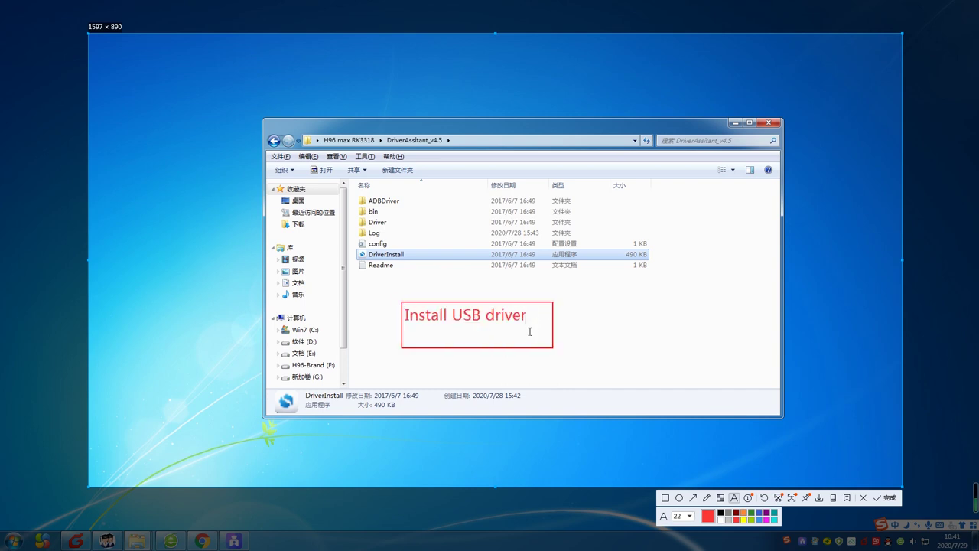
{"action": "left_click", "coordinate": [413, 309]}
{"action": "left_click", "coordinate": [409, 321]}
{"action": "left_click_drag", "start_coordinate": [429, 320], "coordinate": [429, 281]}
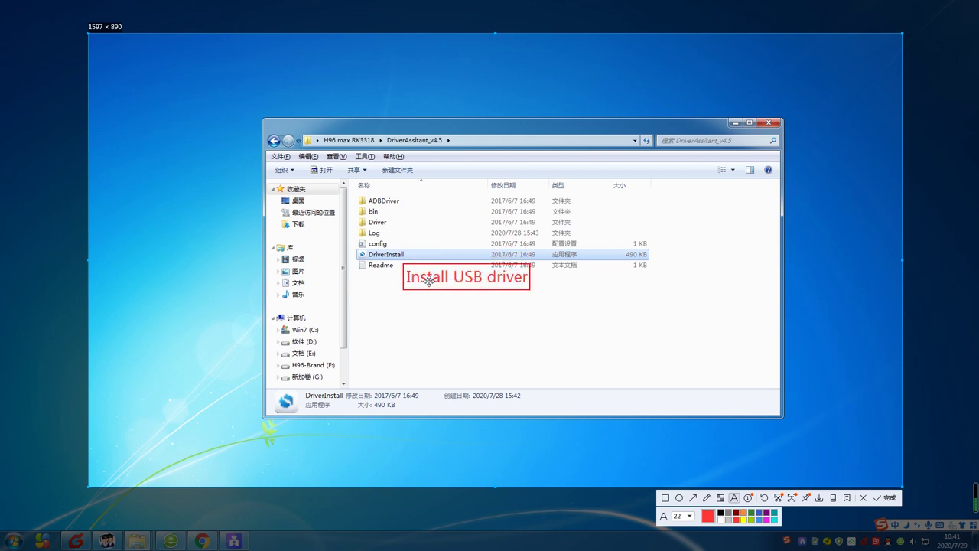
{"action": "left_click", "coordinate": [863, 502]}
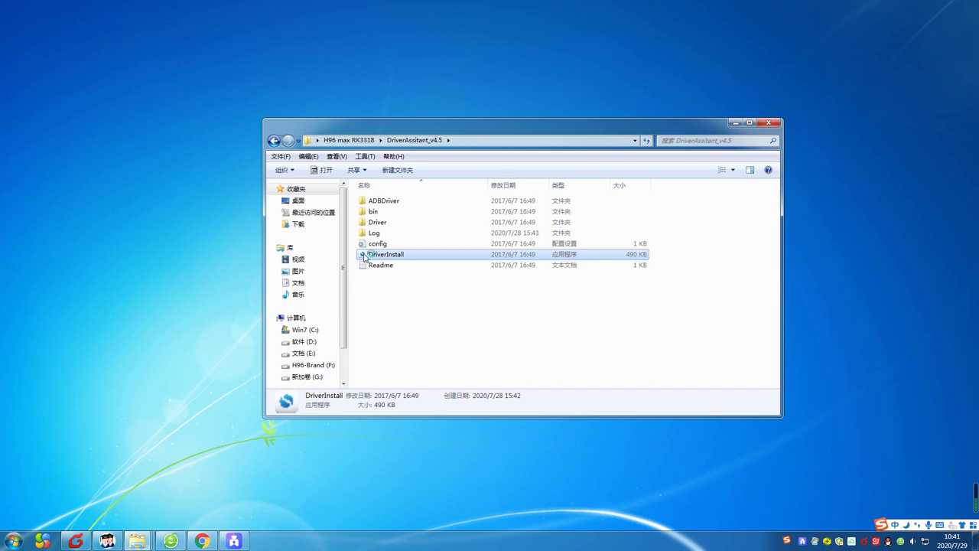
Run DriverInstall to install the Rockchip USB driver, allowing both device software installations, and close the driver assistant.
{"action": "double_click", "coordinate": [367, 254]}
{"action": "left_click", "coordinate": [451, 259]}
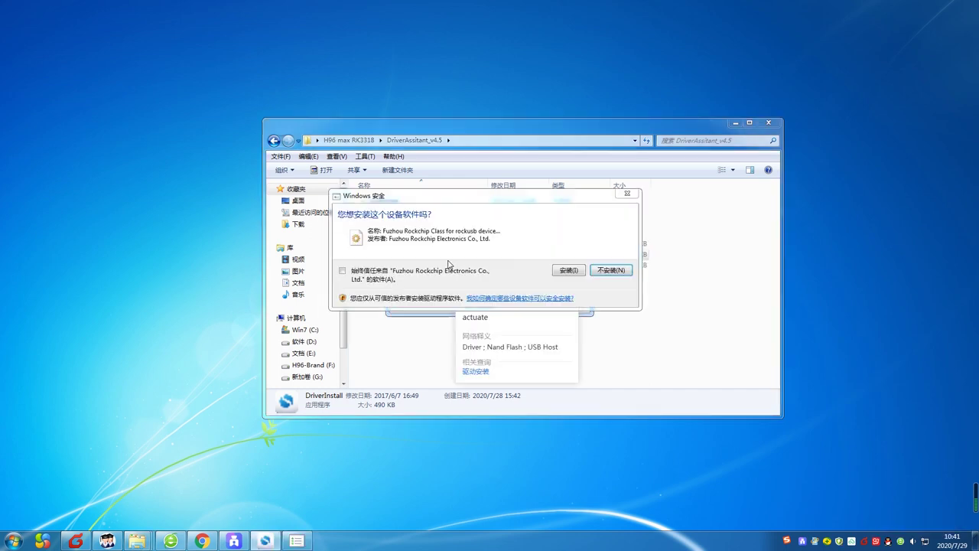
{"action": "left_click", "coordinate": [566, 272]}
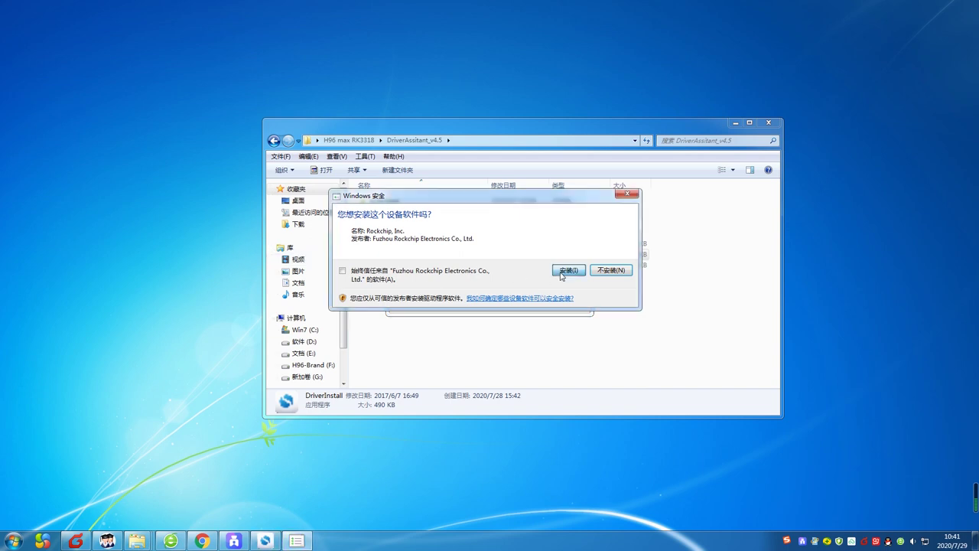
{"action": "left_click", "coordinate": [565, 271]}
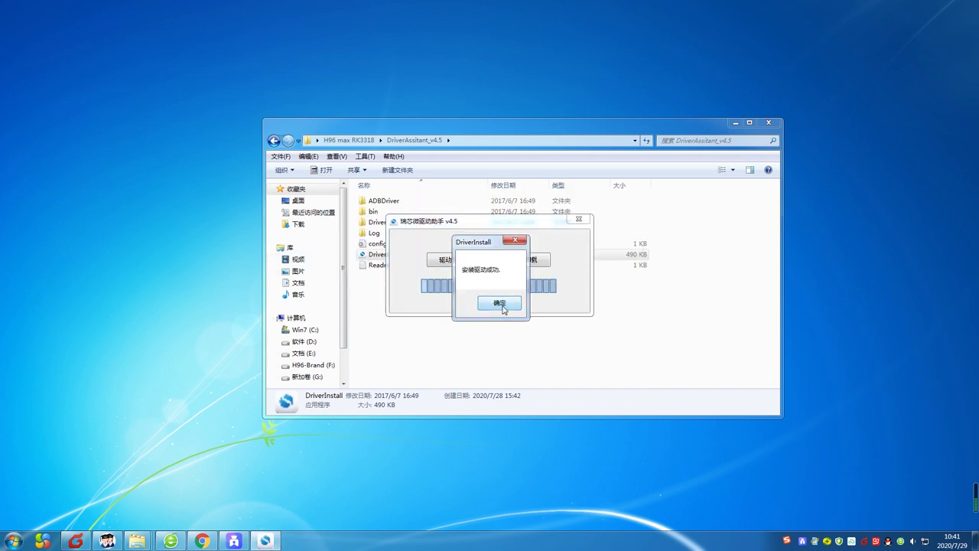
{"action": "left_click", "coordinate": [502, 306]}
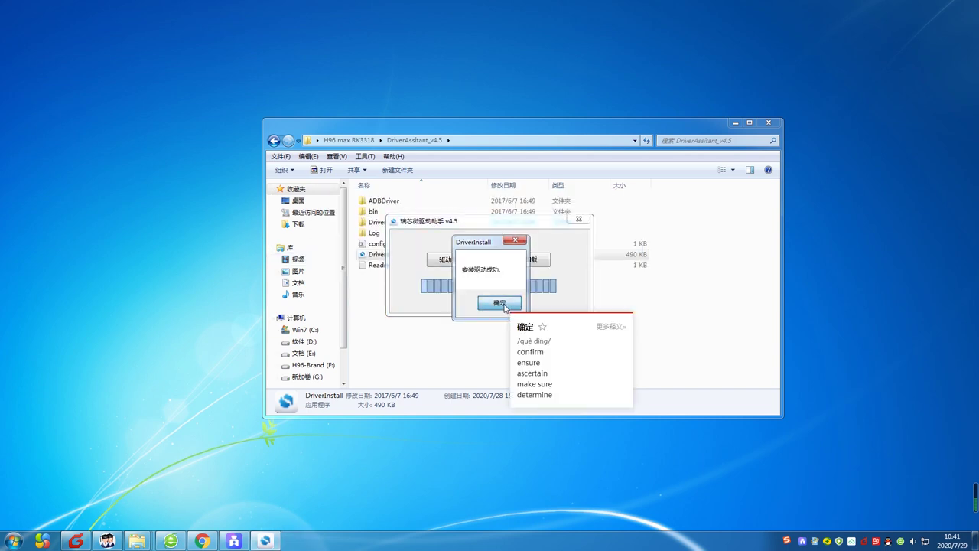
{"action": "left_click", "coordinate": [579, 219]}
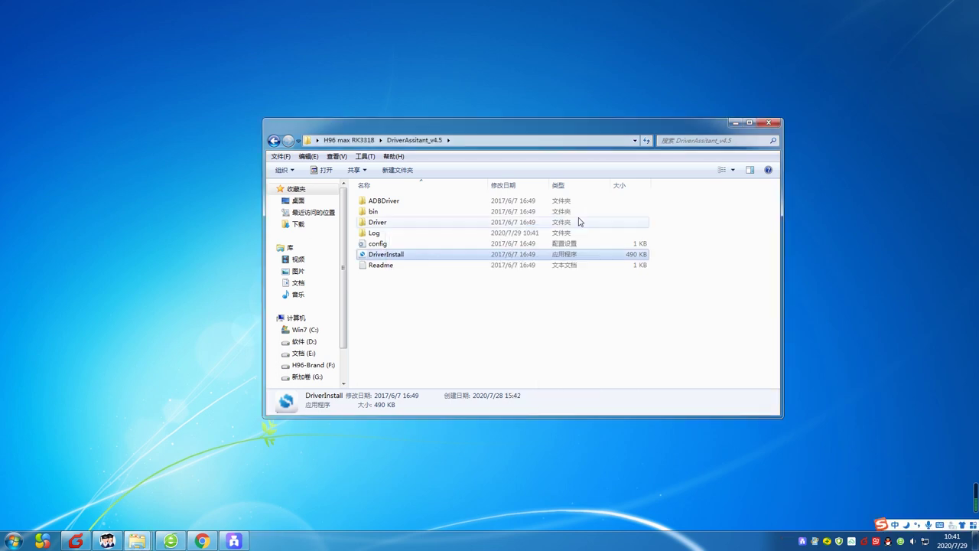
Go back to the H96 max RK3318 folder, open FactoryTool_v1.64 and select the FactoryTool application.
{"action": "left_click", "coordinate": [348, 140]}
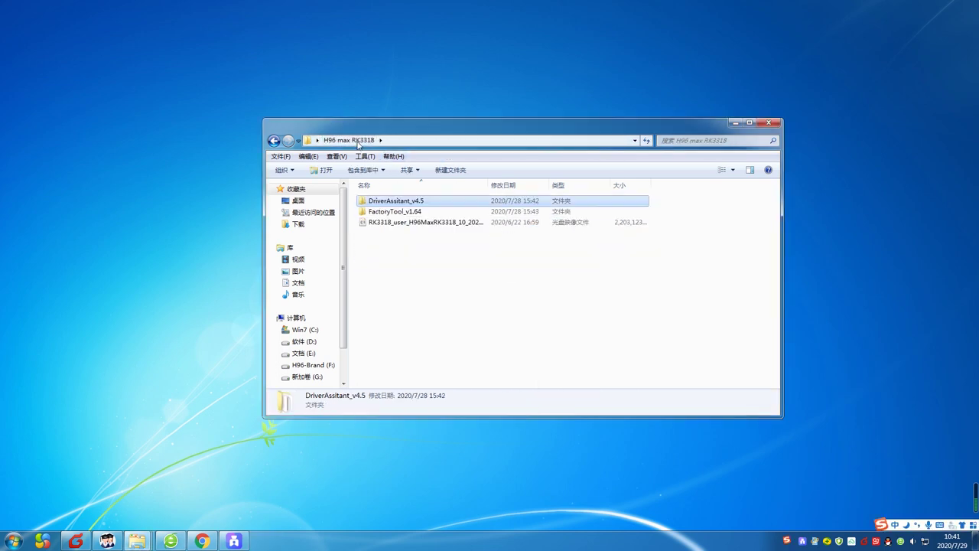
{"action": "double_click", "coordinate": [394, 213]}
{"action": "left_click", "coordinate": [392, 245]}
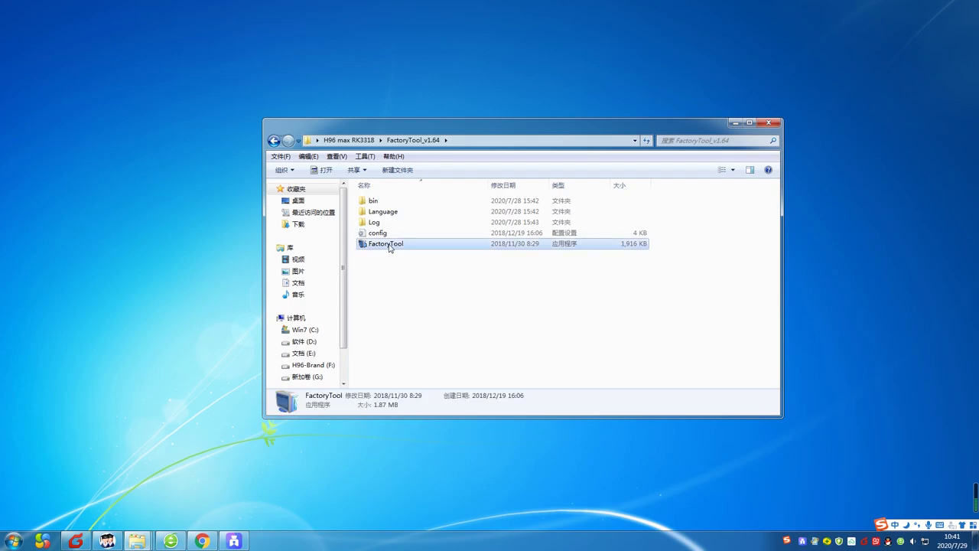
Capture the screen around the FactoryTool_v1.64 folder, add the text "open the factory tool" just below FactoryTool, and discard the capture.
{"action": "key", "text": "ctrl+alt+a"}
{"action": "mouse_move", "coordinate": [109, 58]}
{"action": "left_mouse_down"}
{"action": "mouse_move", "coordinate": [722, 459]}
{"action": "mouse_move", "coordinate": [893, 491]}
{"action": "left_mouse_up"}
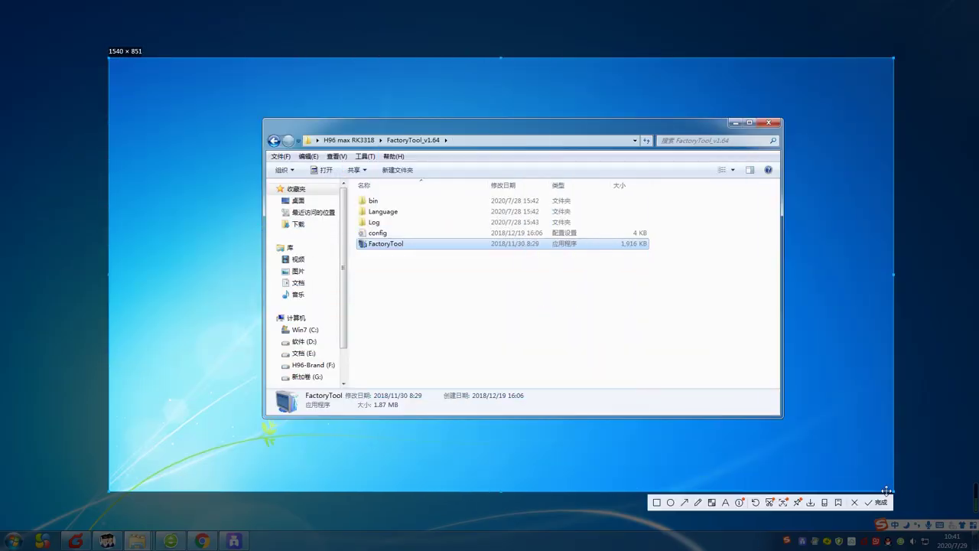
{"action": "left_click", "coordinate": [726, 502]}
{"action": "left_click", "coordinate": [374, 285]}
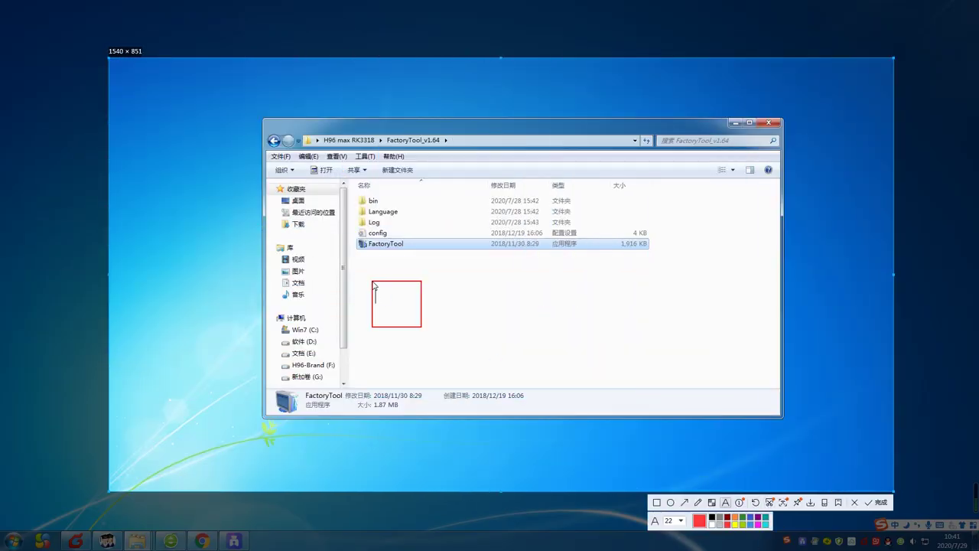
{"action": "type", "text": "open"}
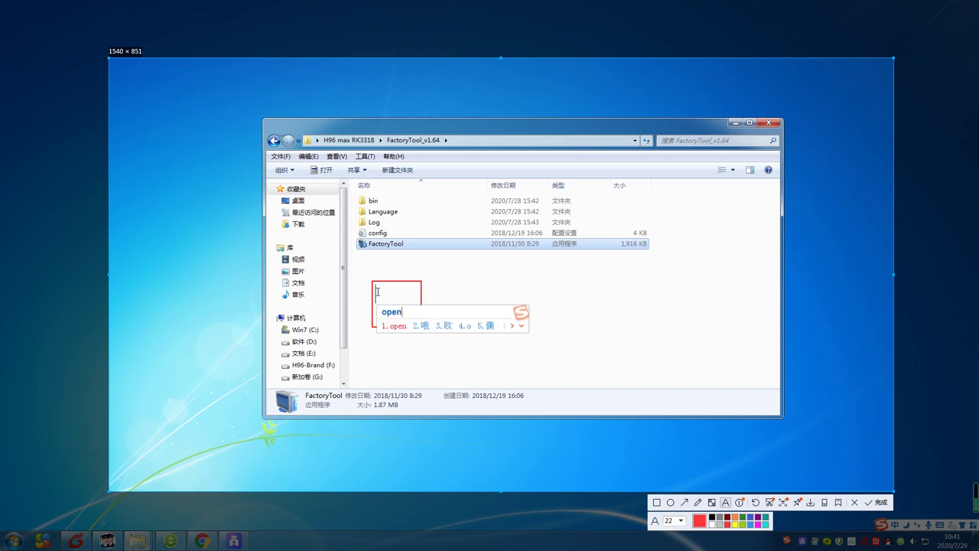
{"action": "key", "text": "Return"}
{"action": "type", "text": "the "}
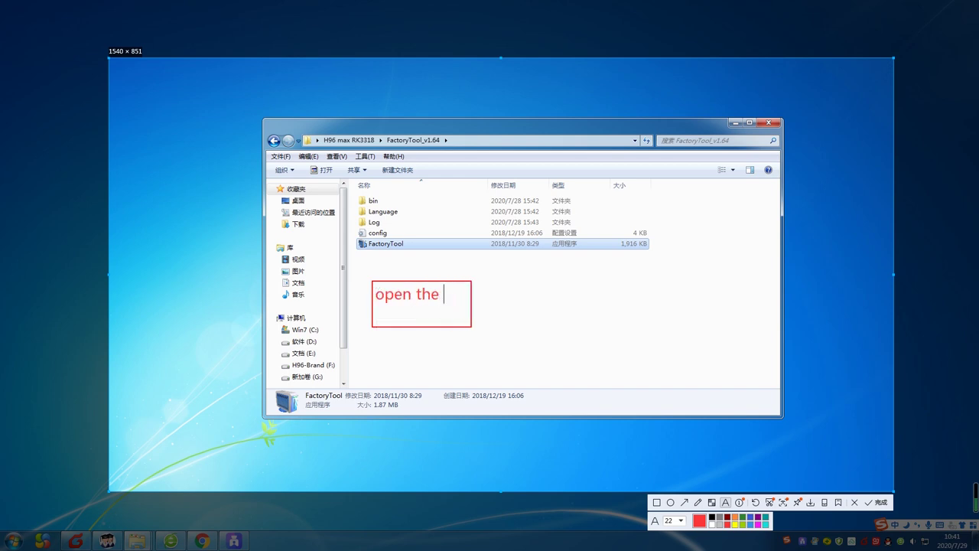
{"action": "type", "text": "factory"}
{"action": "key", "text": "Return"}
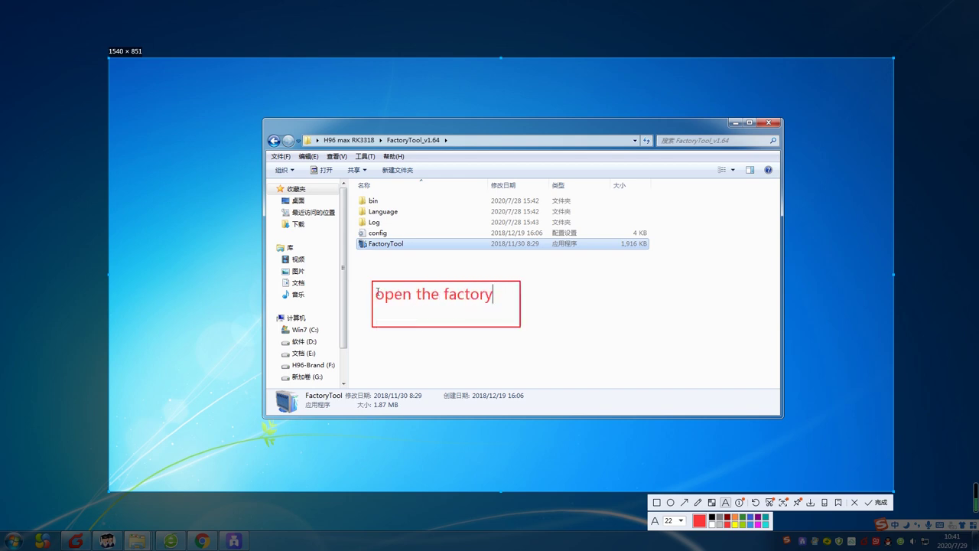
{"action": "type", "text": "to"}
{"action": "type", "text": "ol"}
{"action": "key", "text": "Return"}
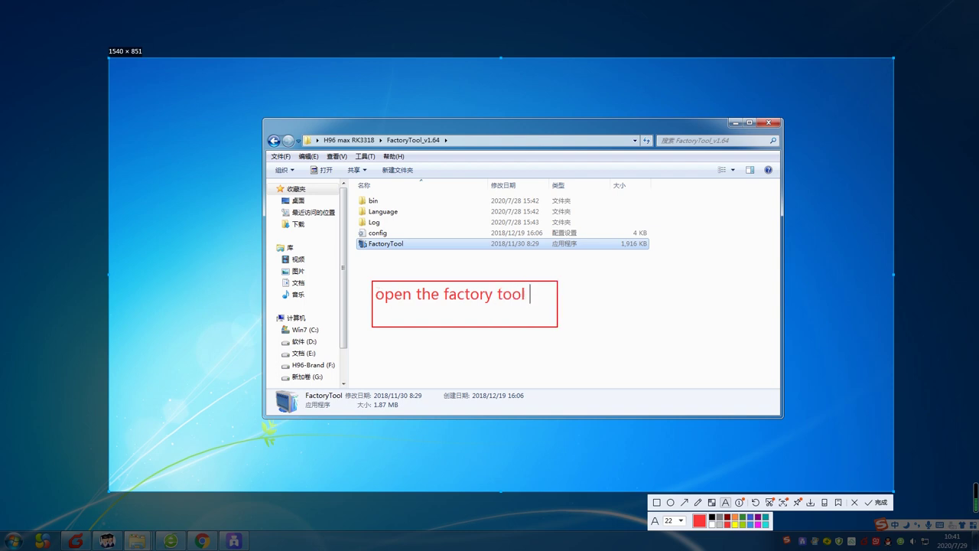
{"action": "key", "text": "BackSpace"}
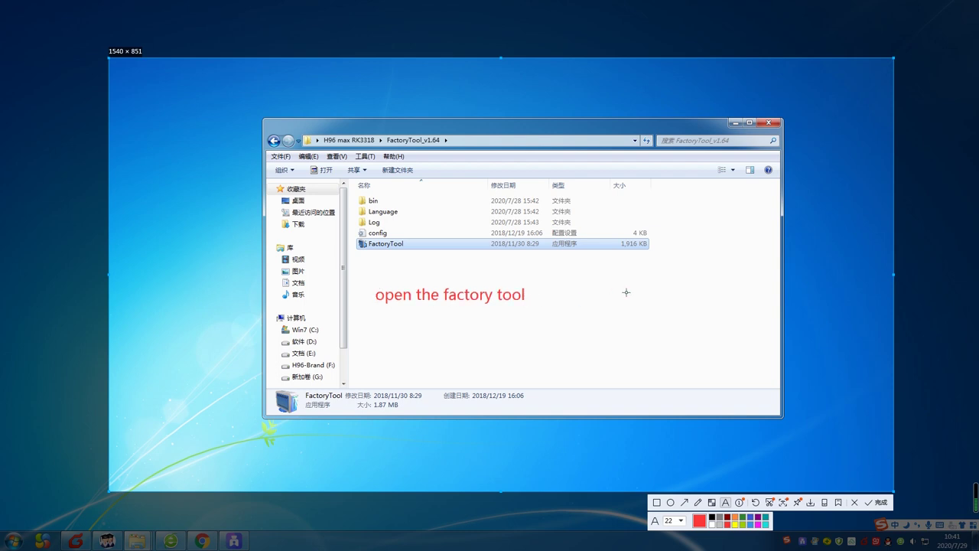
{"action": "left_click_drag", "start_coordinate": [502, 293], "coordinate": [507, 265]}
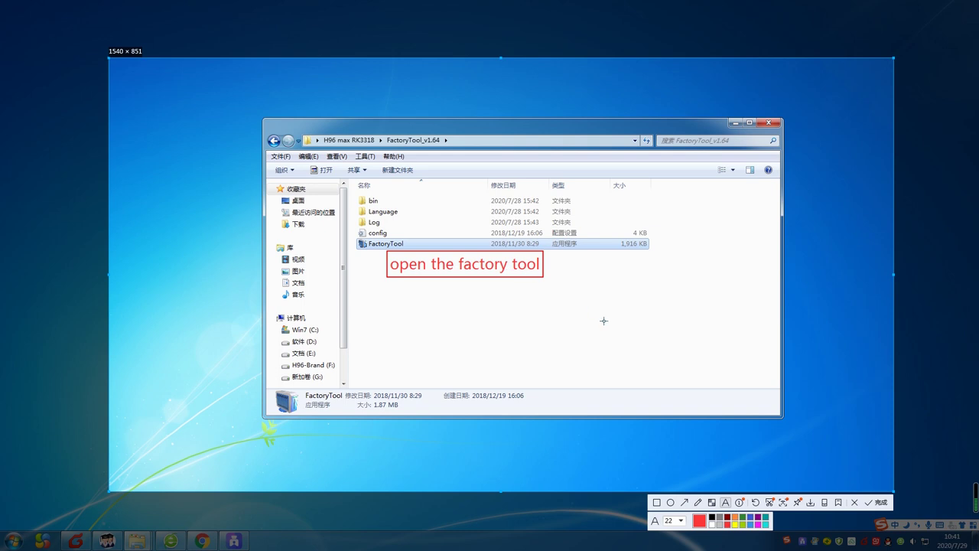
{"action": "left_click", "coordinate": [854, 502]}
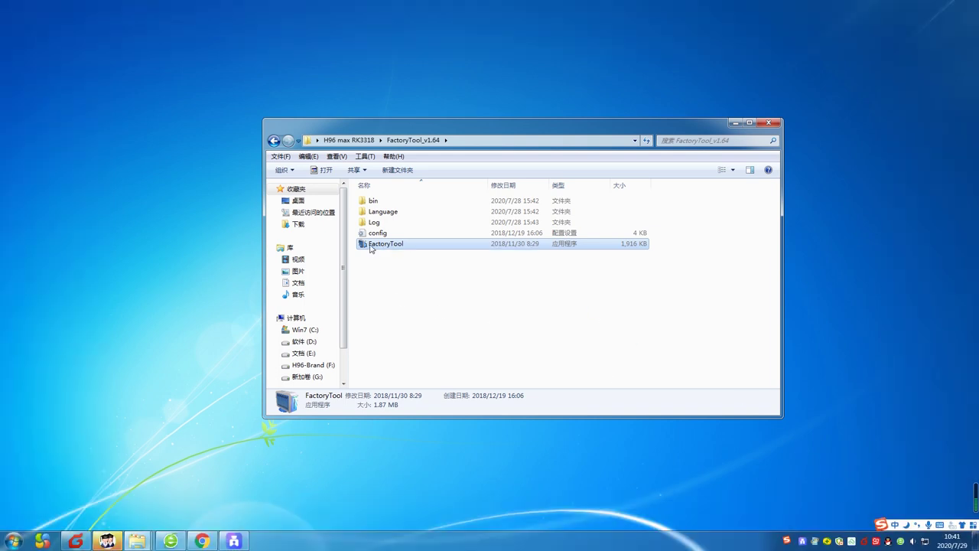
Launch FactoryTool and switch its interface language to English.
{"action": "double_click", "coordinate": [380, 243]}
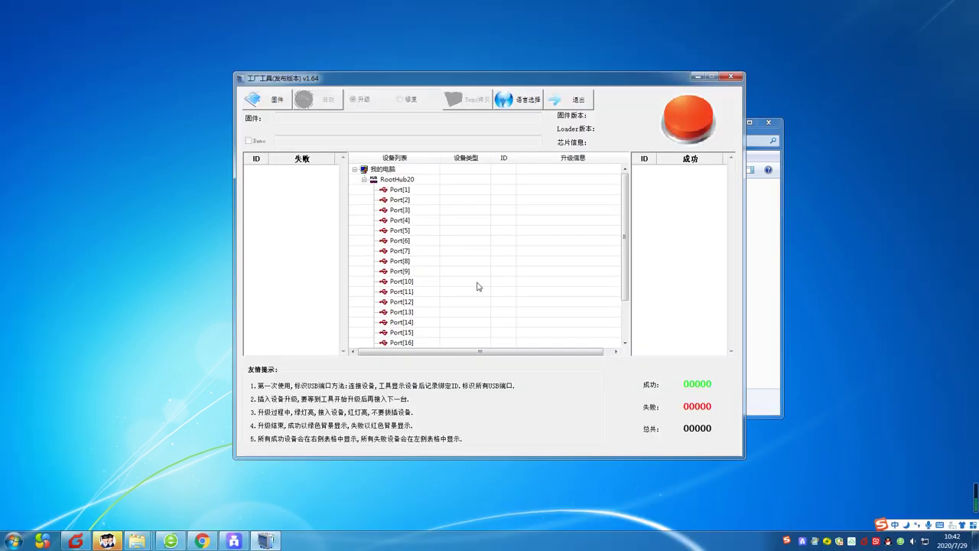
{"action": "left_click", "coordinate": [518, 100]}
{"action": "left_click", "coordinate": [538, 112]}
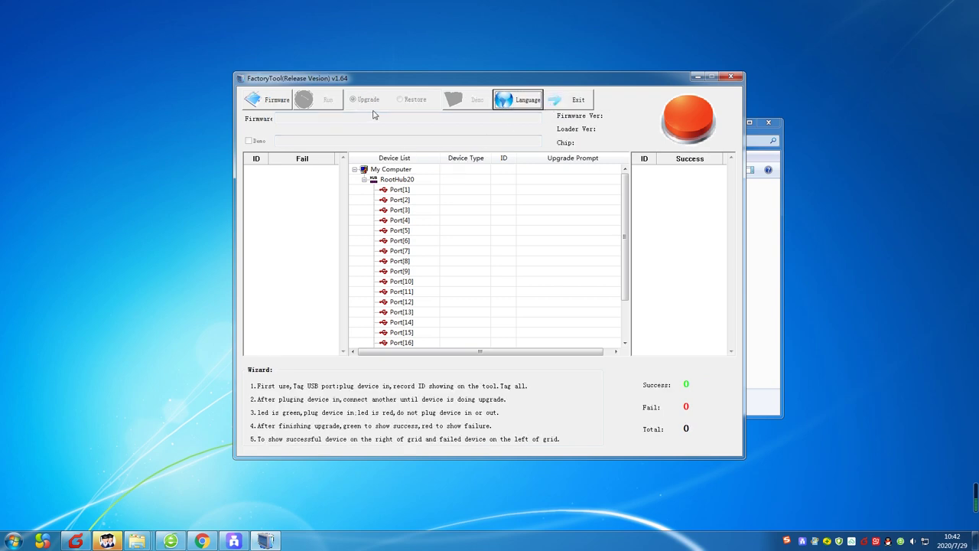
Load the firmware image RK3318_user_H96MaxRK3318_10_20200619.1600.img from the H96 max RK3318 folder on the desktop.
{"action": "left_click", "coordinate": [260, 102]}
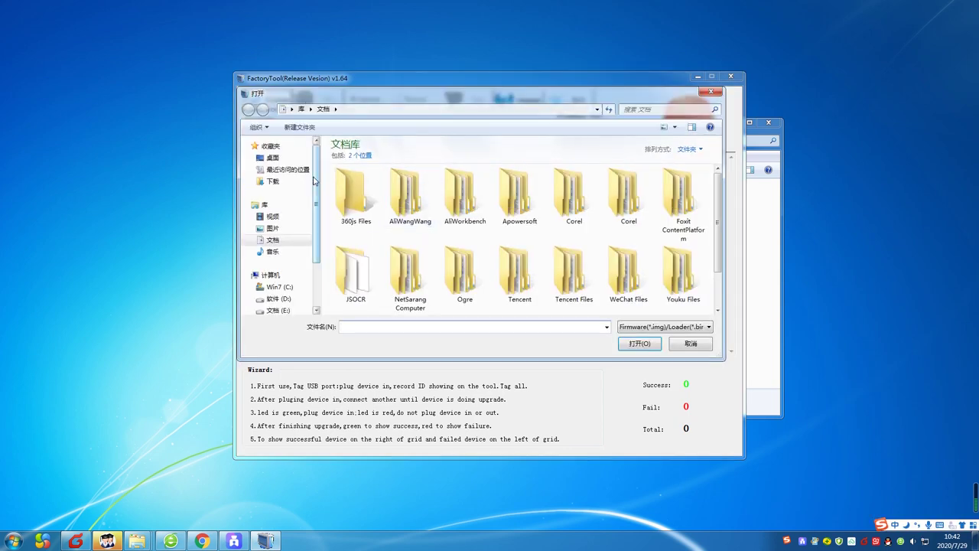
{"action": "scroll", "coordinate": [310, 191], "scroll_direction": "down", "scroll_amount": 2}
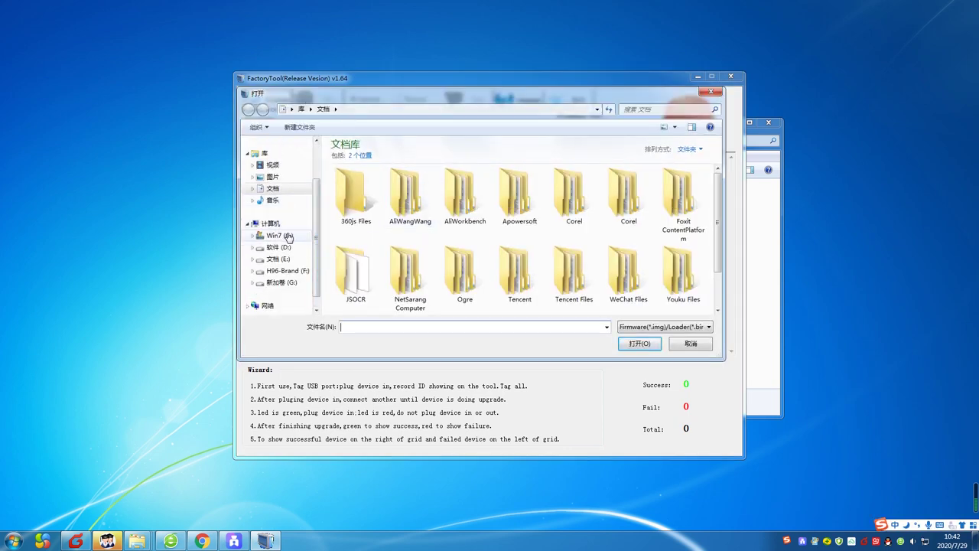
{"action": "left_click", "coordinate": [288, 237]}
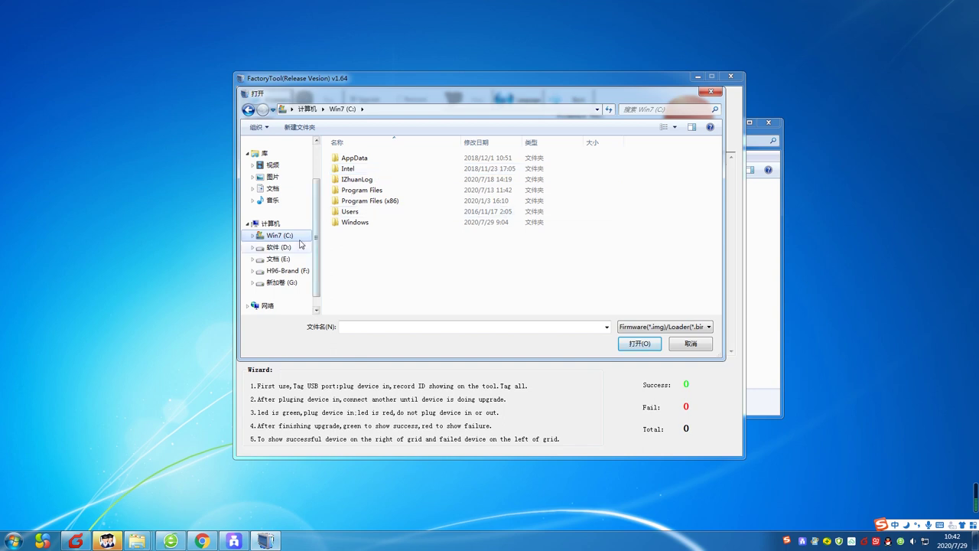
{"action": "scroll", "coordinate": [264, 188], "scroll_direction": "up", "scroll_amount": 2}
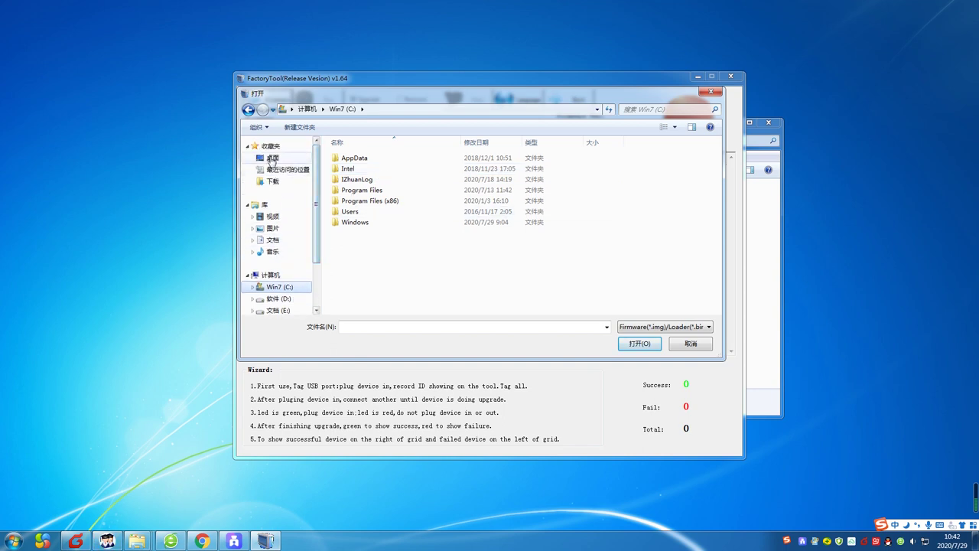
{"action": "left_click", "coordinate": [272, 158]}
{"action": "double_click", "coordinate": [551, 186]}
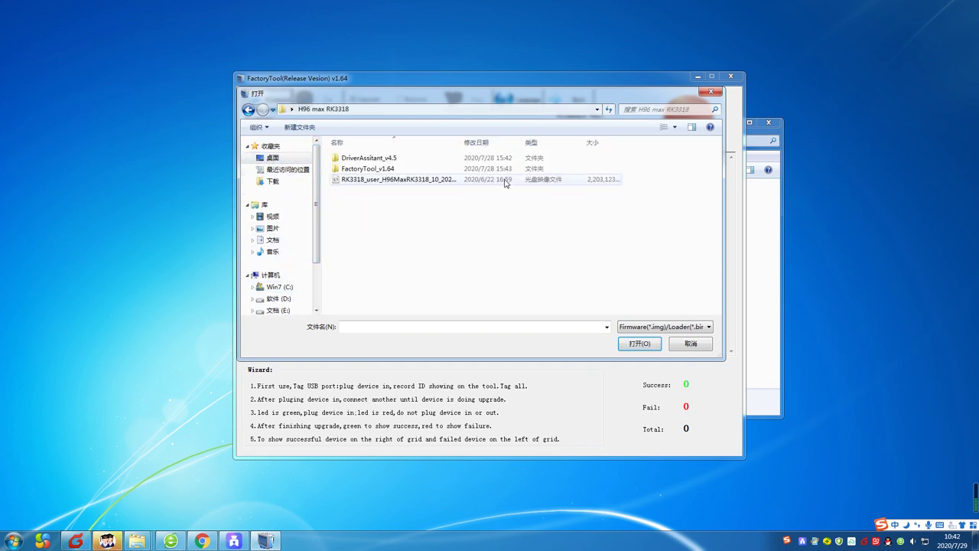
{"action": "left_click", "coordinate": [371, 181]}
{"action": "left_click", "coordinate": [640, 344]}
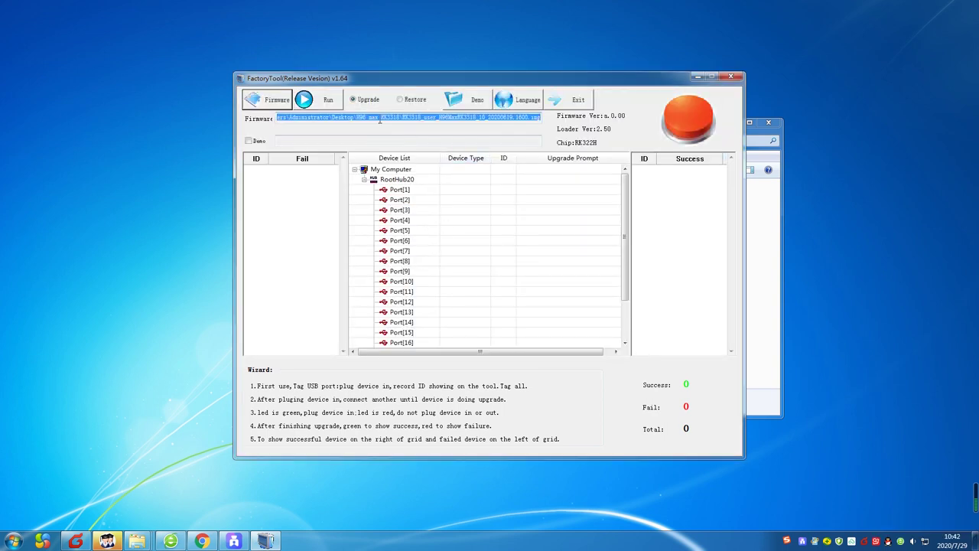
Capture the screen around the FactoryTool window and frame the Upgrade and Restore options with separate red rectangles.
{"action": "key", "text": "ctrl+alt+a"}
{"action": "left_click_drag", "start_coordinate": [79, 0], "coordinate": [850, 490]}
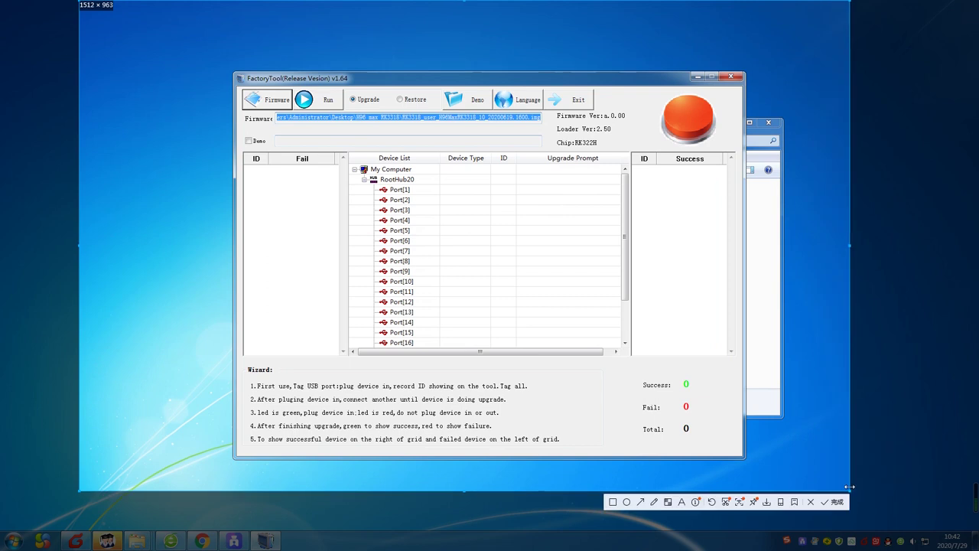
{"action": "left_click", "coordinate": [613, 502]}
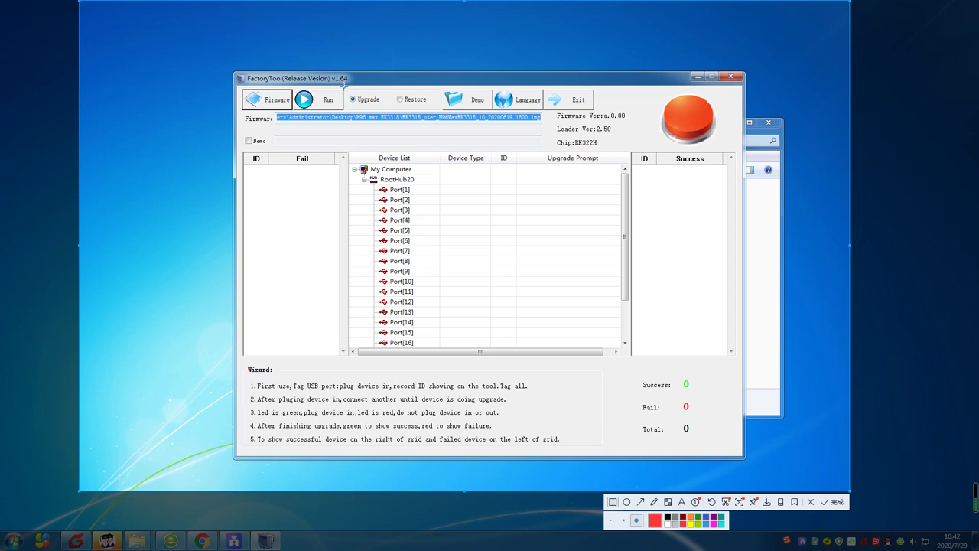
{"action": "left_click_drag", "start_coordinate": [344, 87], "coordinate": [389, 121]}
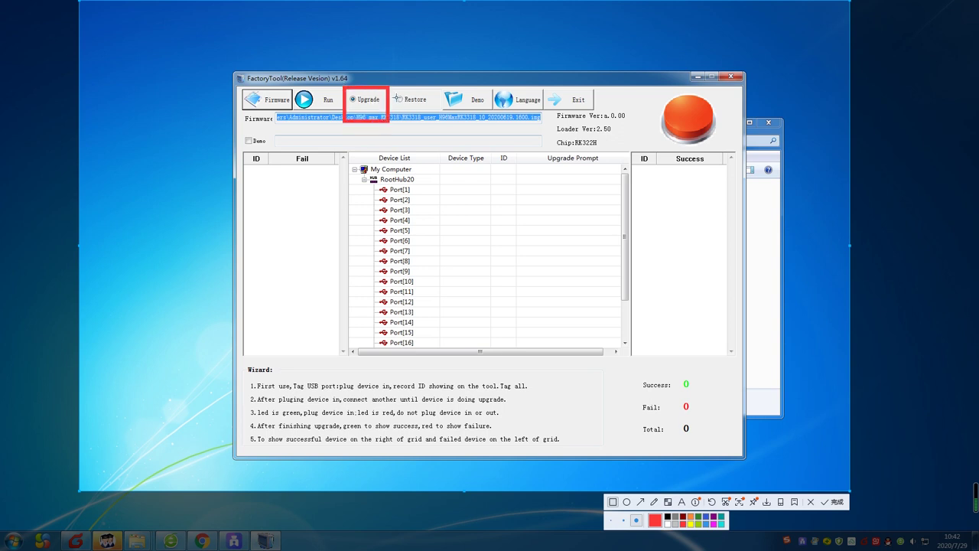
{"action": "mouse_move", "coordinate": [392, 85]}
{"action": "left_mouse_down"}
{"action": "mouse_move", "coordinate": [423, 125]}
{"action": "mouse_move", "coordinate": [435, 123]}
{"action": "left_mouse_up"}
Draw a freehand red cross below the Upgrade option and a red check mark at the Restore option.
{"action": "left_click", "coordinate": [654, 501]}
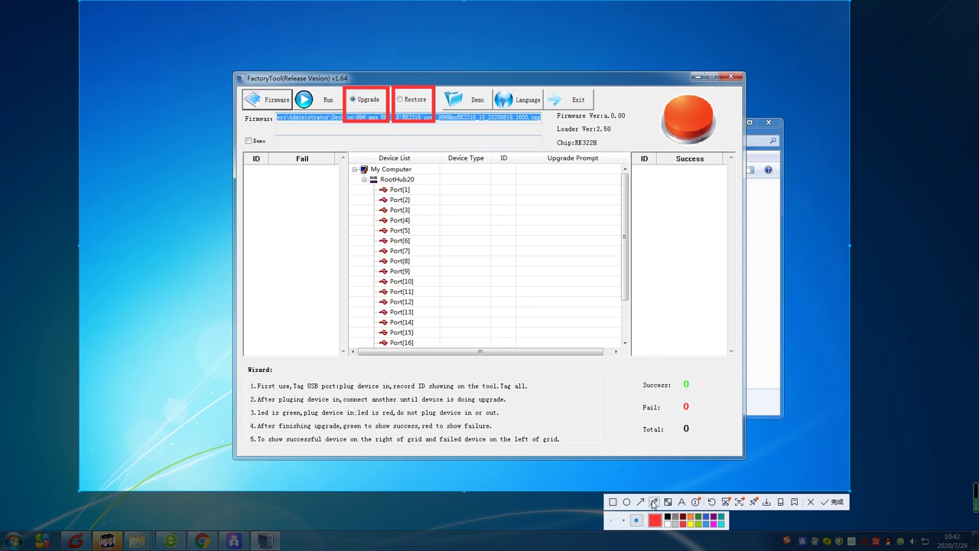
{"action": "left_click_drag", "start_coordinate": [353, 132], "coordinate": [385, 173]}
{"action": "left_click_drag", "start_coordinate": [384, 133], "coordinate": [335, 166]}
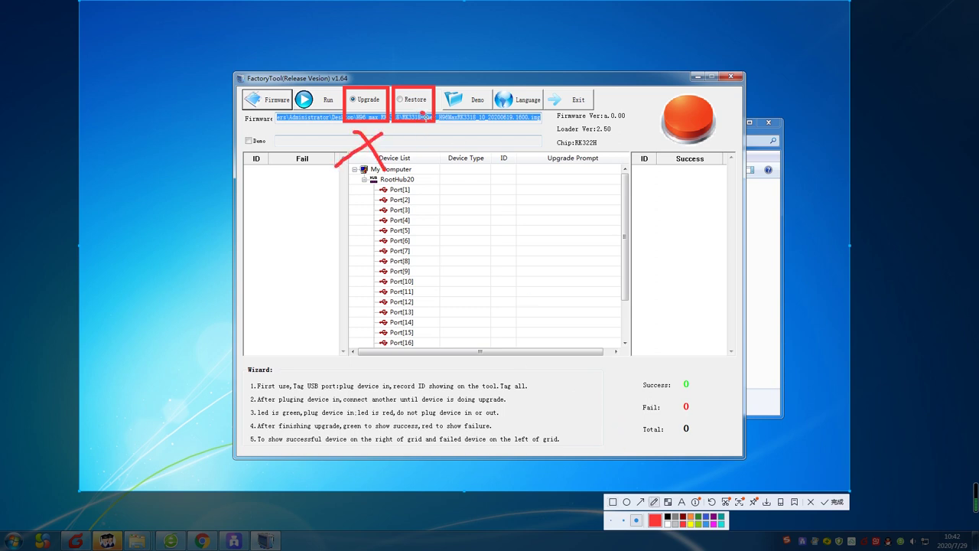
{"action": "left_click_drag", "start_coordinate": [421, 113], "coordinate": [515, 108]}
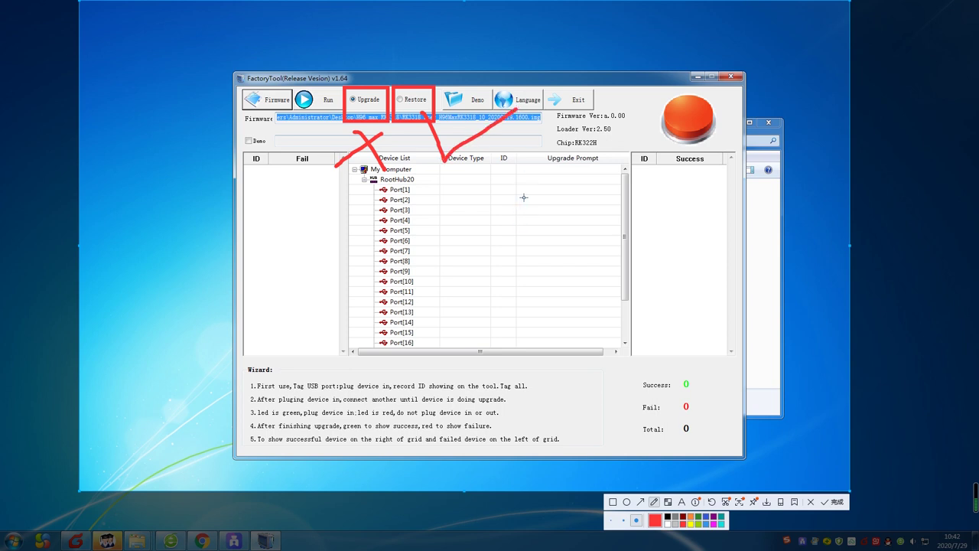
Finish the annotated capture, select the Restore option and start running the firmware flash.
{"action": "left_click", "coordinate": [811, 502]}
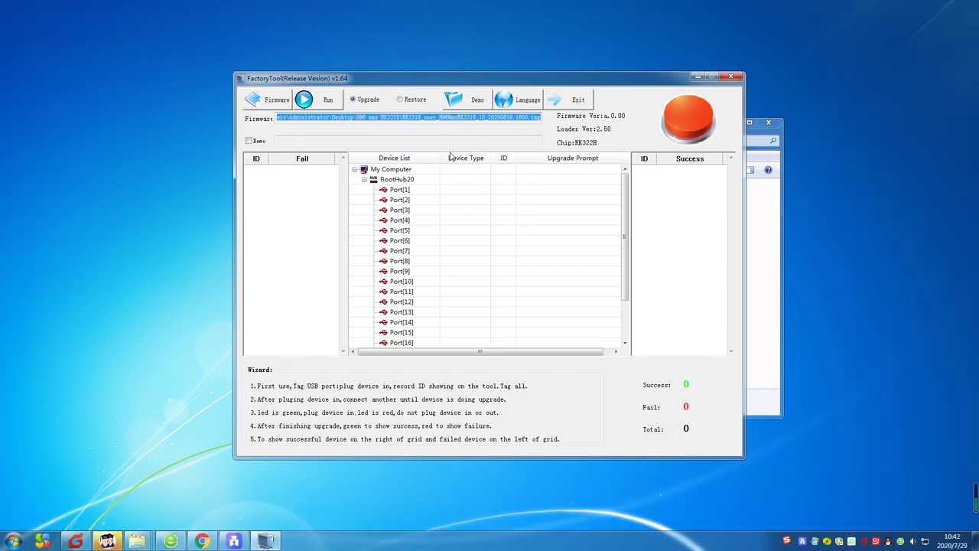
{"action": "left_click", "coordinate": [402, 101]}
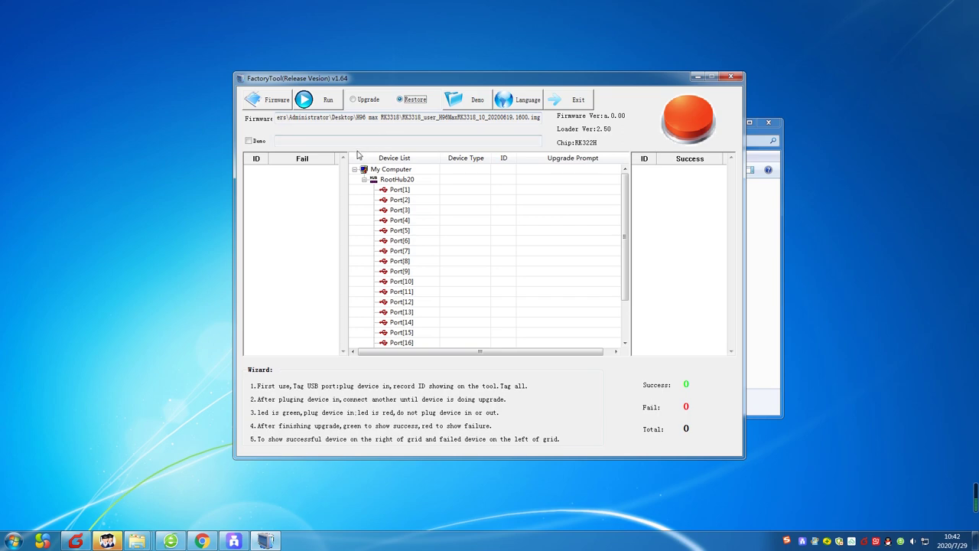
{"action": "left_click", "coordinate": [324, 104]}
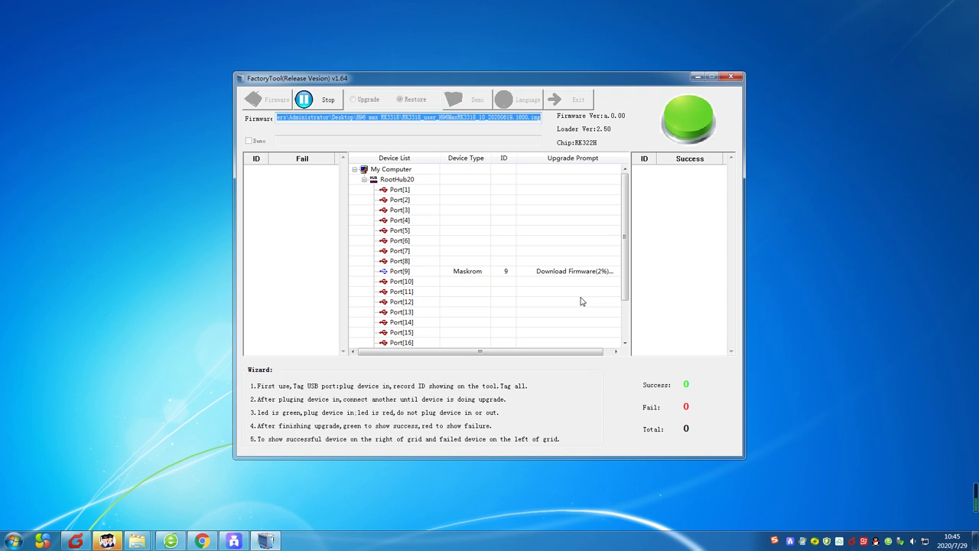
Capture an area of about 1529 × 909 pixels around the FactoryTool window and choose the text annotation tool.
{"action": "key", "text": "F1"}
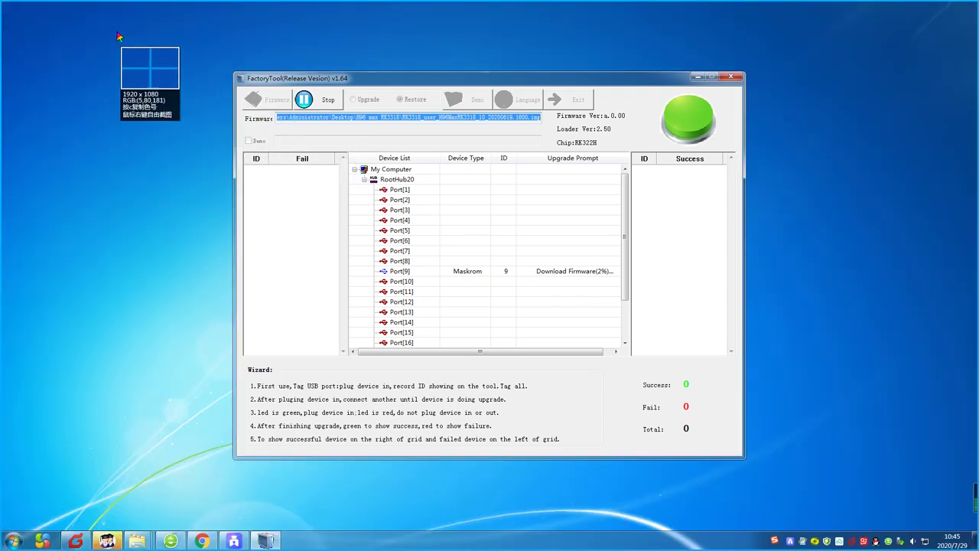
{"action": "left_click_drag", "start_coordinate": [116, 31], "coordinate": [779, 498]}
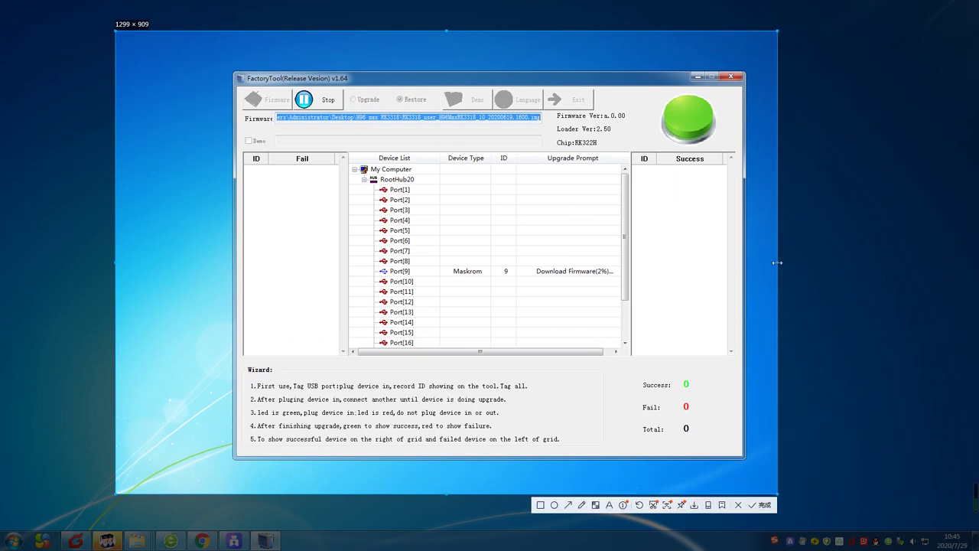
{"action": "left_click_drag", "start_coordinate": [778, 262], "coordinate": [895, 262]}
{"action": "left_click", "coordinate": [727, 505]}
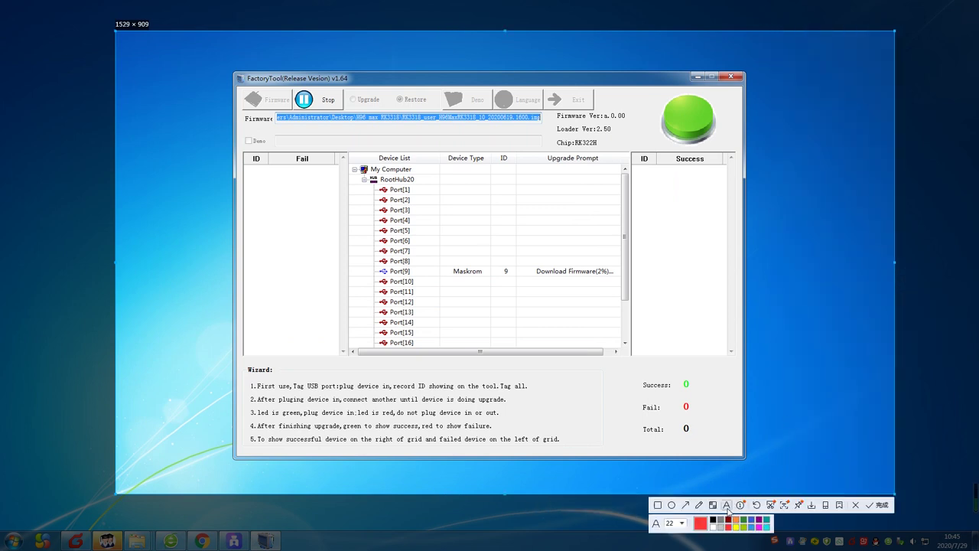
Write the red note "Not to upgrade, chooes restore" above the FactoryTool toolbar and discard the capture.
{"action": "left_click", "coordinate": [280, 44]}
{"action": "type", "text": "Not"}
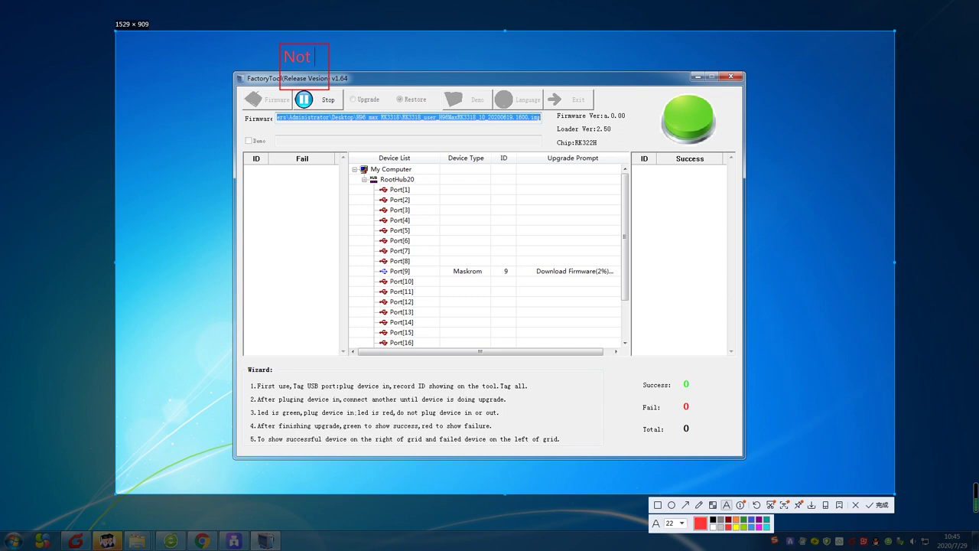
{"action": "type", "text": " to"}
{"action": "type", "text": "u"}
{"action": "type", "text": "p"}
{"action": "type", "text": "g"}
{"action": "type", "text": "rade"}
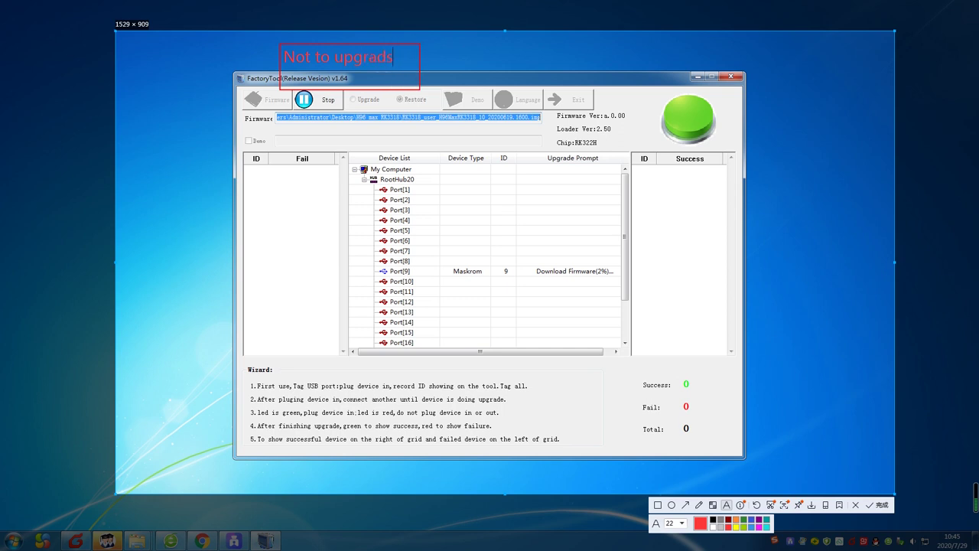
{"action": "key", "text": "BackSpace"}
{"action": "type", "text": ", chooes re"}
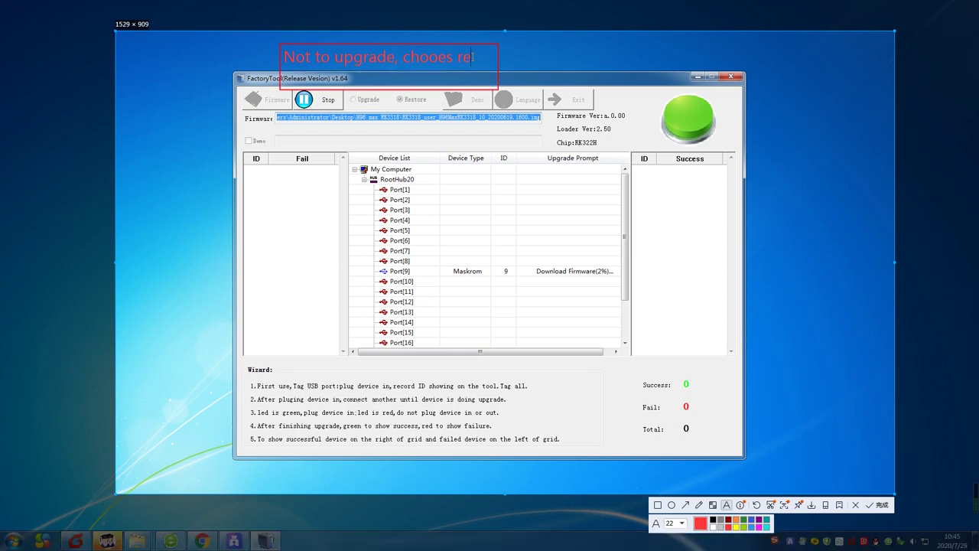
{"action": "type", "text": "tore"}
{"action": "left_click", "coordinate": [855, 505]}
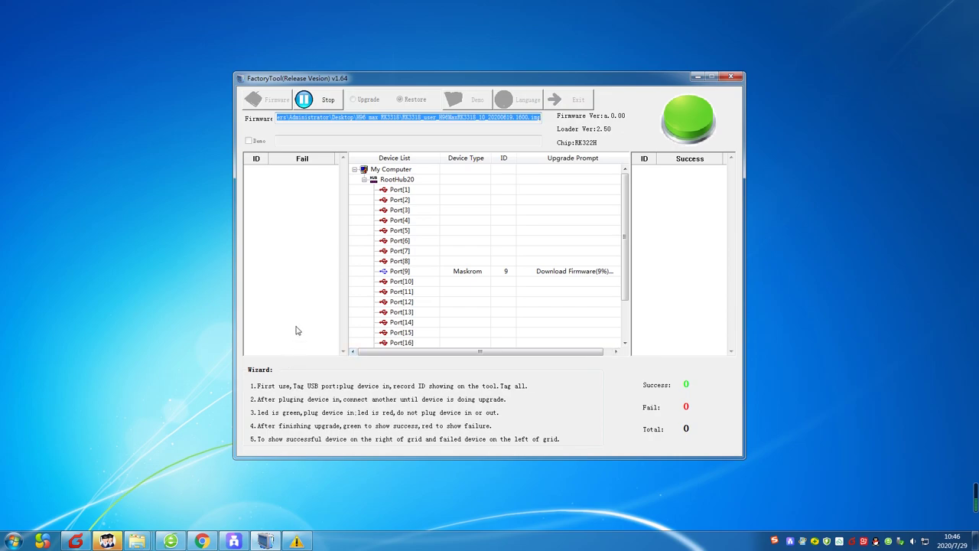
Capture an area of about 1611 × 964 pixels around the FactoryTool window for a text annotation.
{"action": "key", "text": "ctrl+alt+a"}
{"action": "left_click_drag", "start_coordinate": [88, 23], "coordinate": [910, 519]}
{"action": "left_click", "coordinate": [741, 526]}
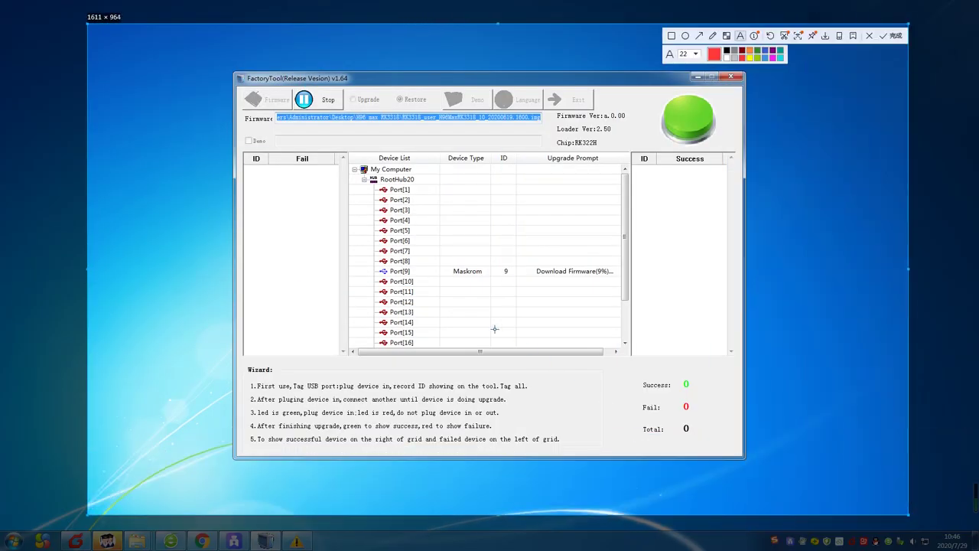
Place the red note "wait for it to complete 100%" just below the Port[9] row and start a freehand mark near its progress entry.
{"action": "left_click", "coordinate": [456, 300]}
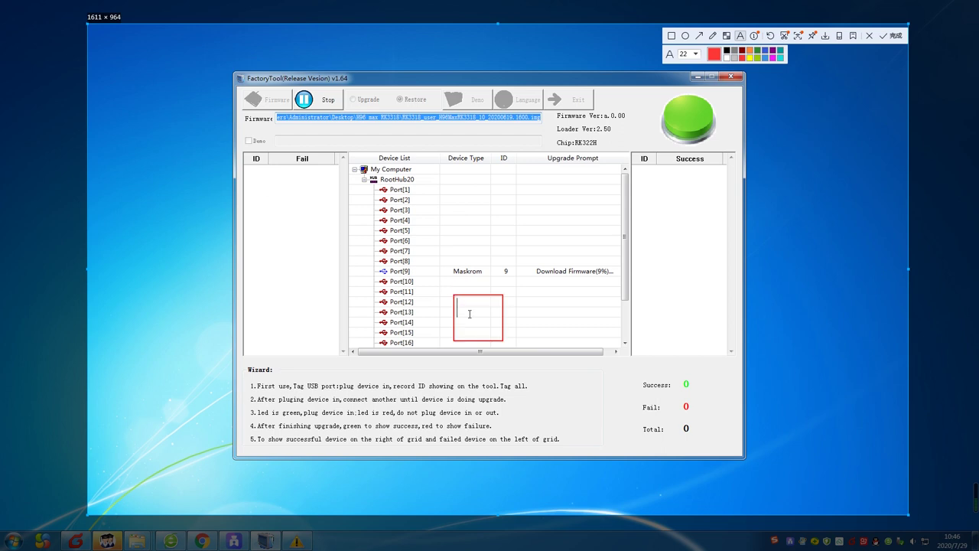
{"action": "type", "text": "wait for it "}
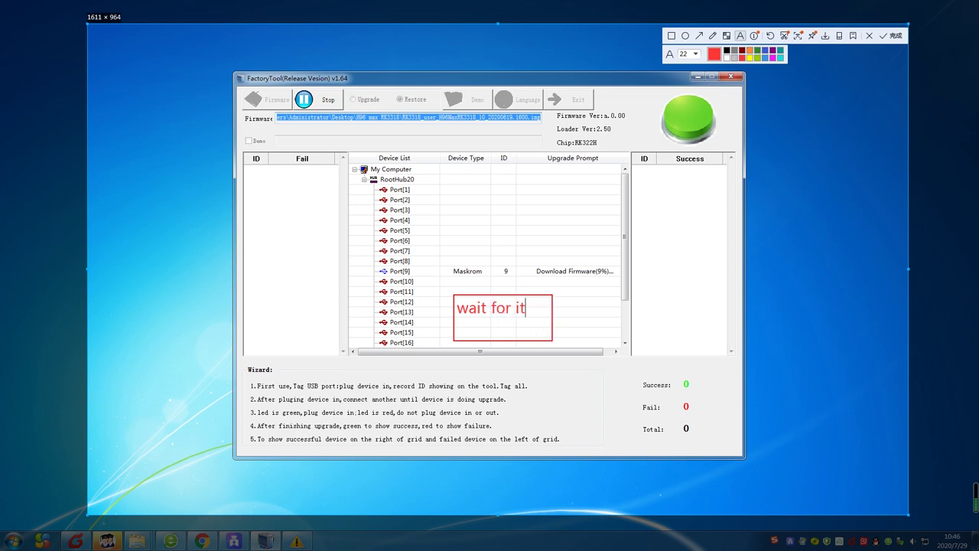
{"action": "type", "text": "to "}
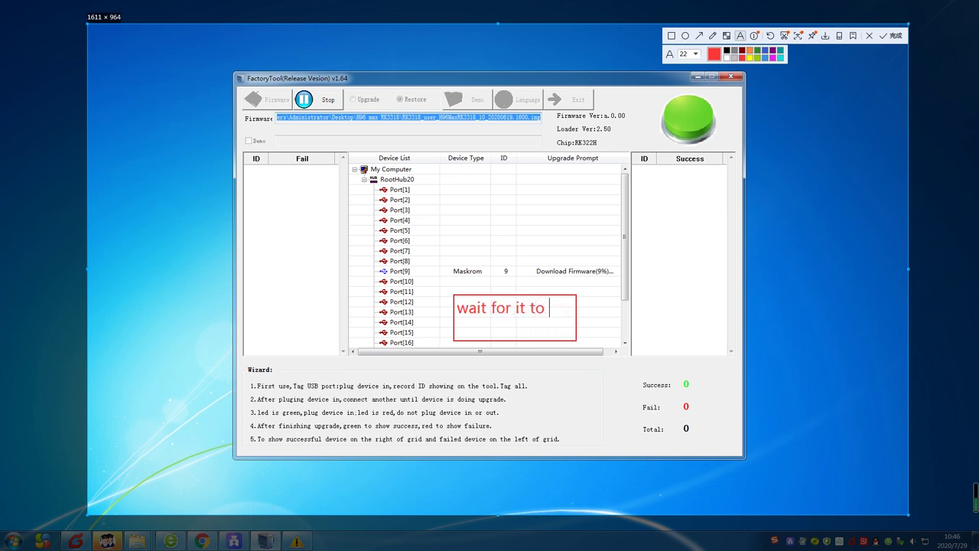
{"action": "type", "text": "com"}
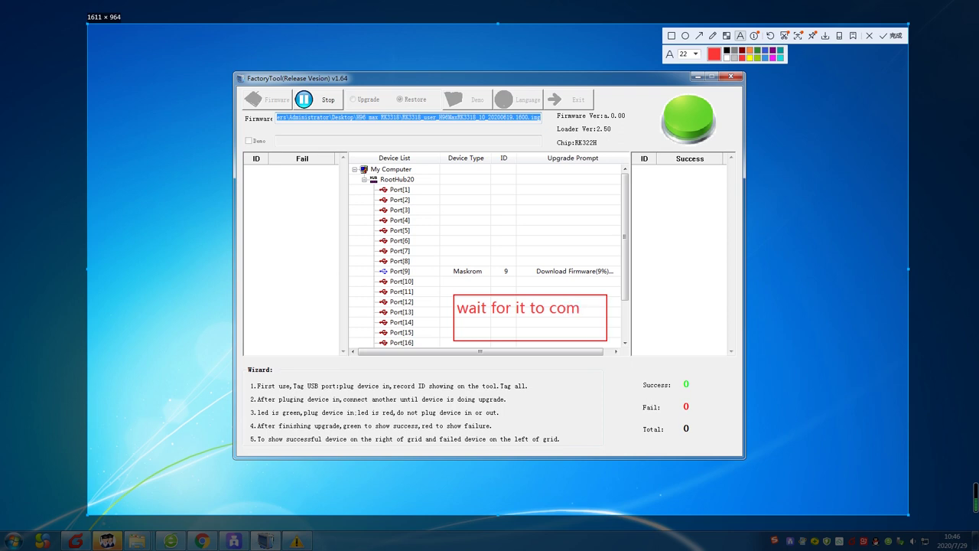
{"action": "type", "text": "plete"}
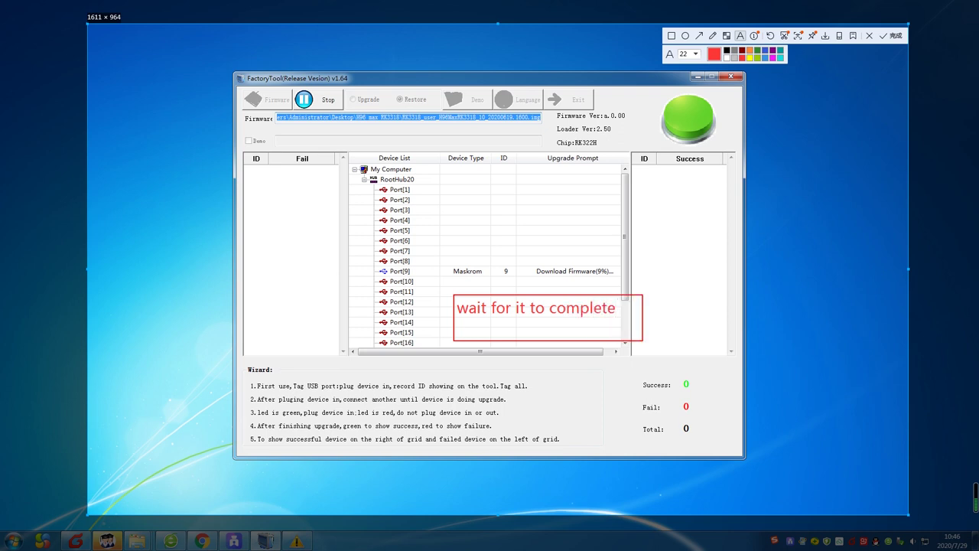
{"action": "type", "text": " 100"}
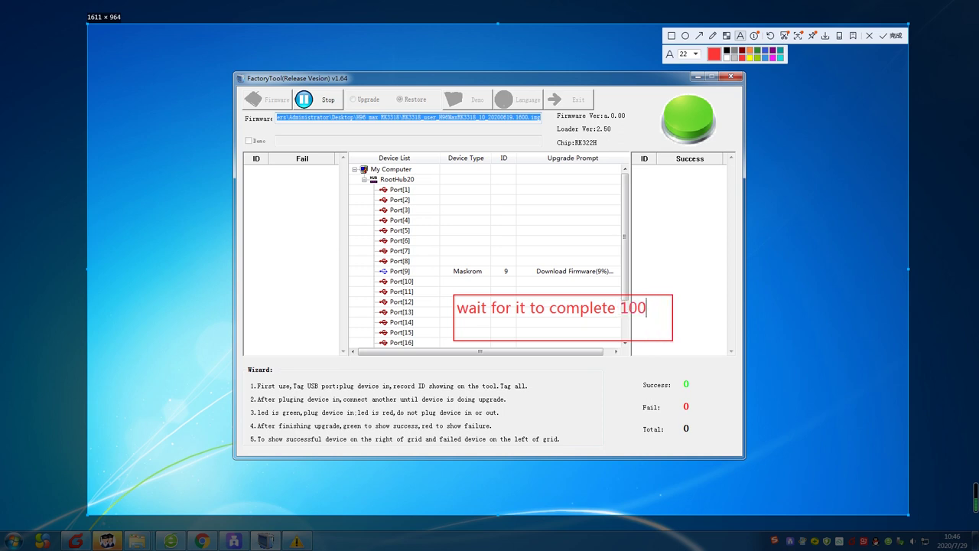
{"action": "type", "text": "%"}
{"action": "left_click_drag", "start_coordinate": [591, 299], "coordinate": [555, 285]}
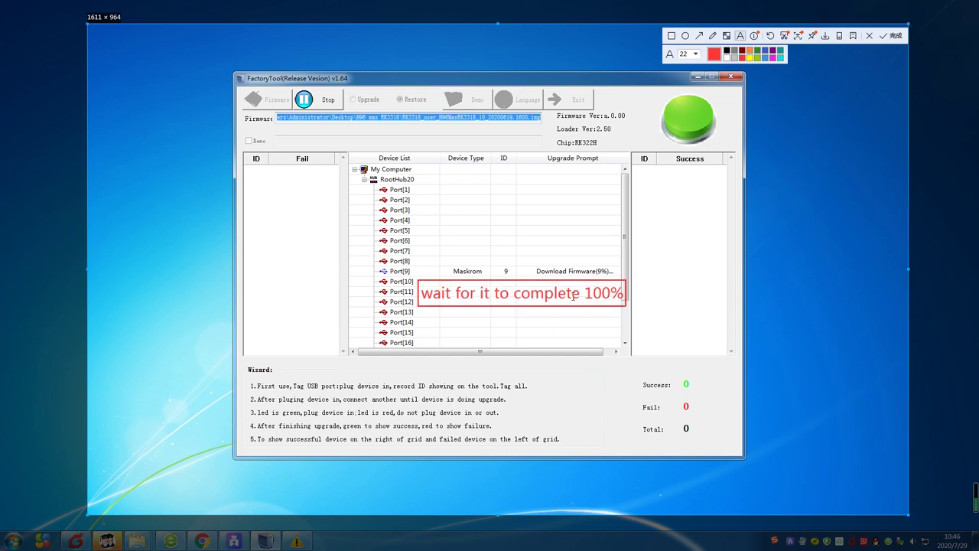
{"action": "left_click", "coordinate": [712, 36]}
{"action": "mouse_move", "coordinate": [535, 261]}
{"action": "left_mouse_down"}
{"action": "mouse_move", "coordinate": [533, 272]}
{"action": "mouse_move", "coordinate": [583, 282]}
{"action": "mouse_move", "coordinate": [629, 270]}
{"action": "mouse_move", "coordinate": [551, 254]}
{"action": "mouse_move", "coordinate": [535, 264]}
{"action": "left_mouse_up"}
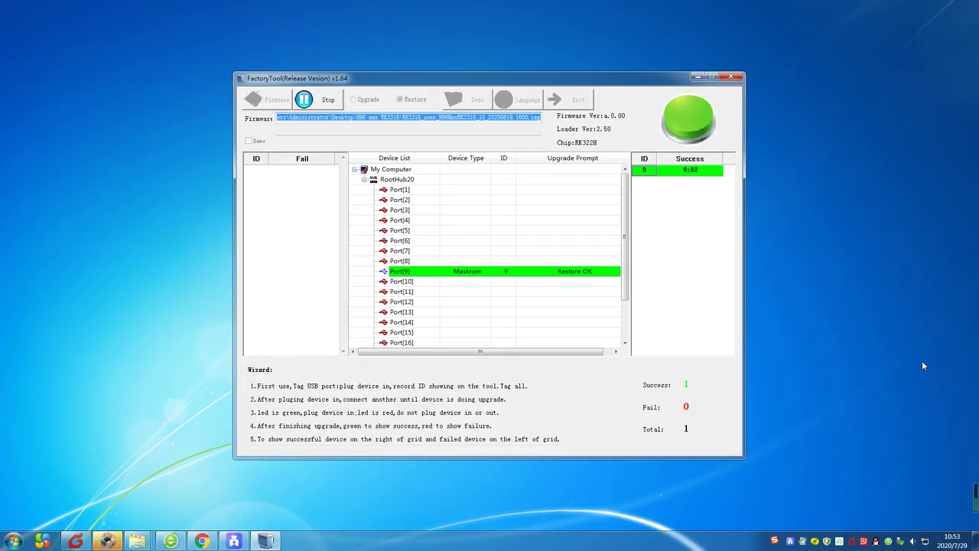
Capture about 1616 × 950 pixels around the FactoryTool window, write a red "OK" above the Port[9] result and choose the freehand pen.
{"action": "key", "text": "ctrl+alt+a"}
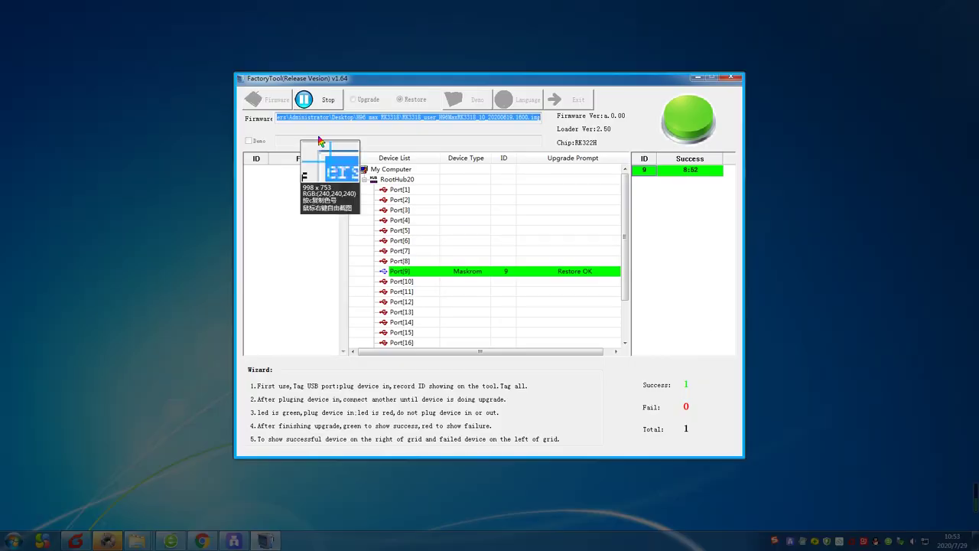
{"action": "mouse_move", "coordinate": [57, 13]}
{"action": "left_mouse_down"}
{"action": "mouse_move", "coordinate": [858, 459]}
{"action": "mouse_move", "coordinate": [881, 498]}
{"action": "left_mouse_up"}
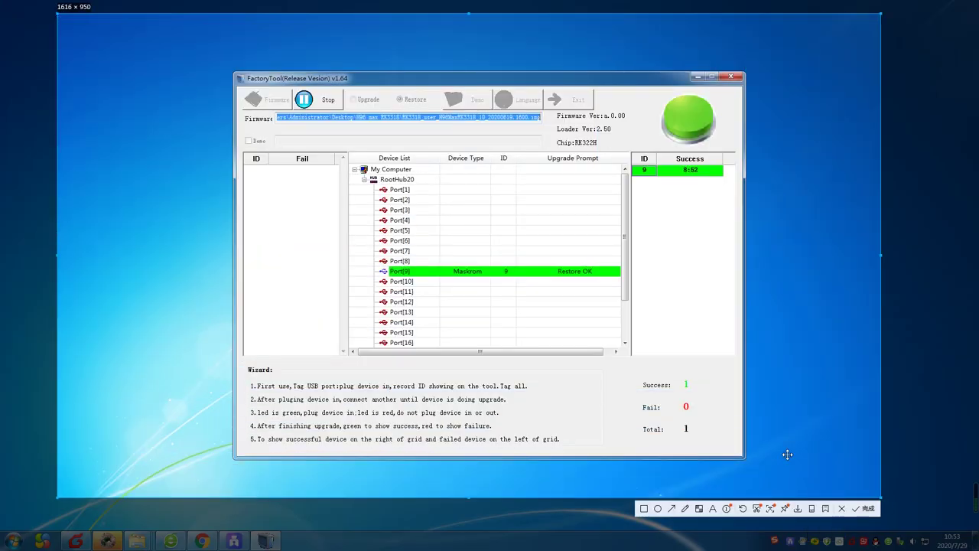
{"action": "left_click", "coordinate": [712, 509]}
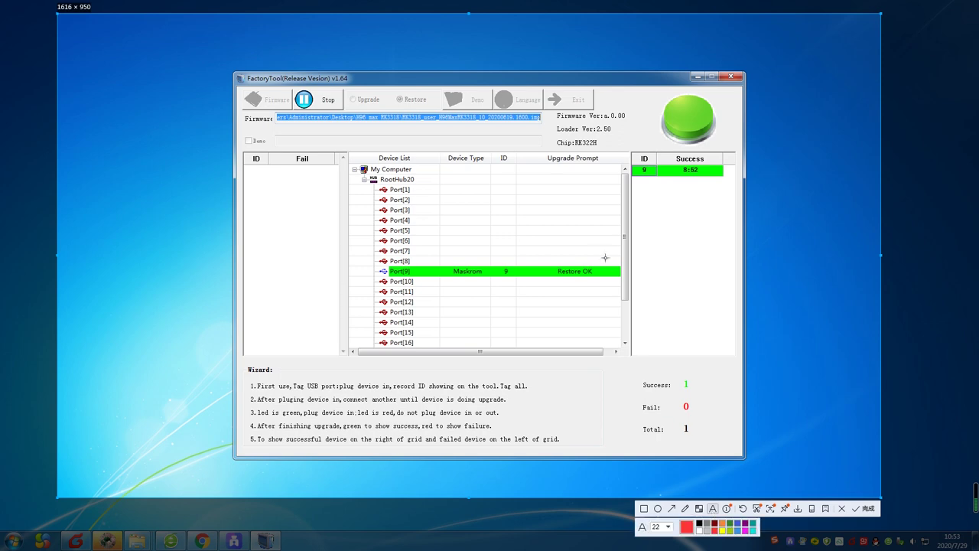
{"action": "left_click", "coordinate": [545, 214]}
{"action": "type", "text": "OK"}
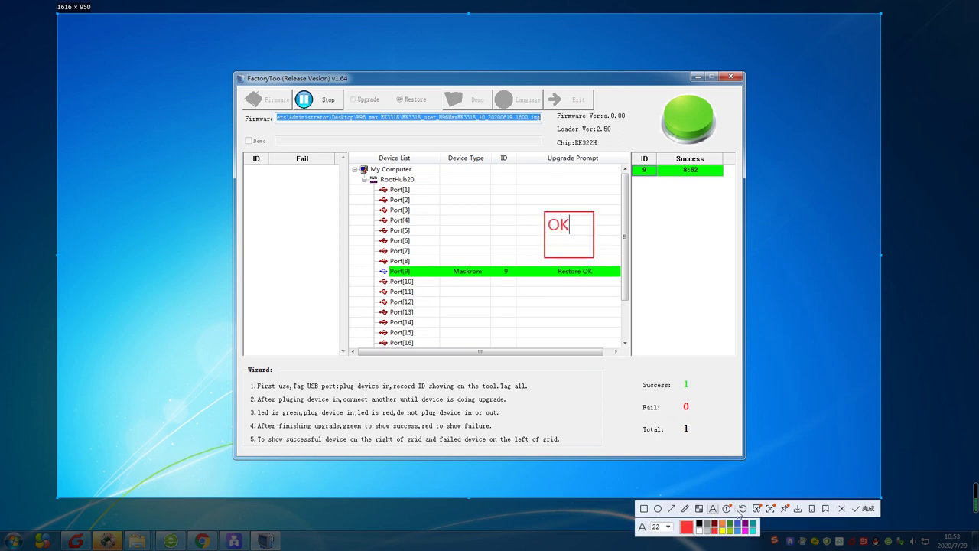
{"action": "left_click", "coordinate": [685, 508]}
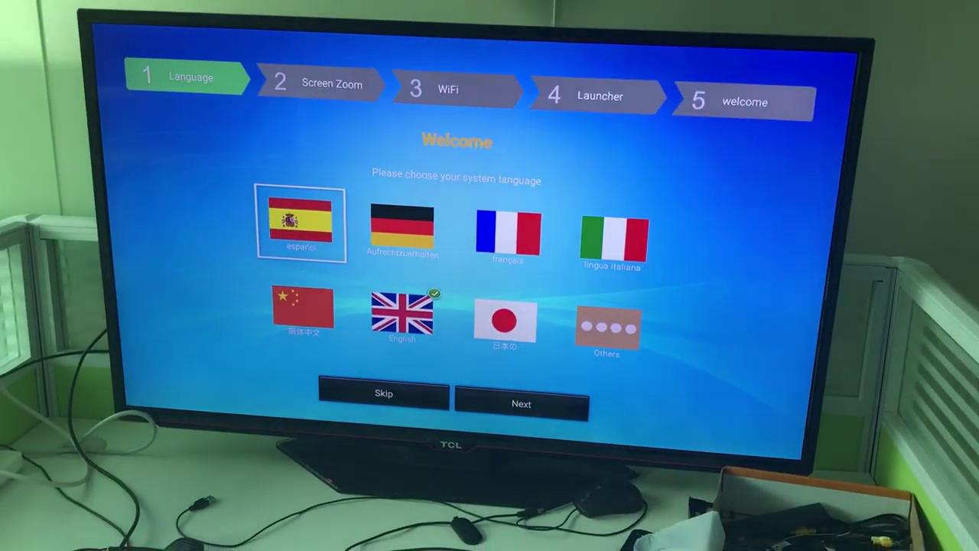
{"action": "key", "text": "Down"}
{"action": "key", "text": "Right"}
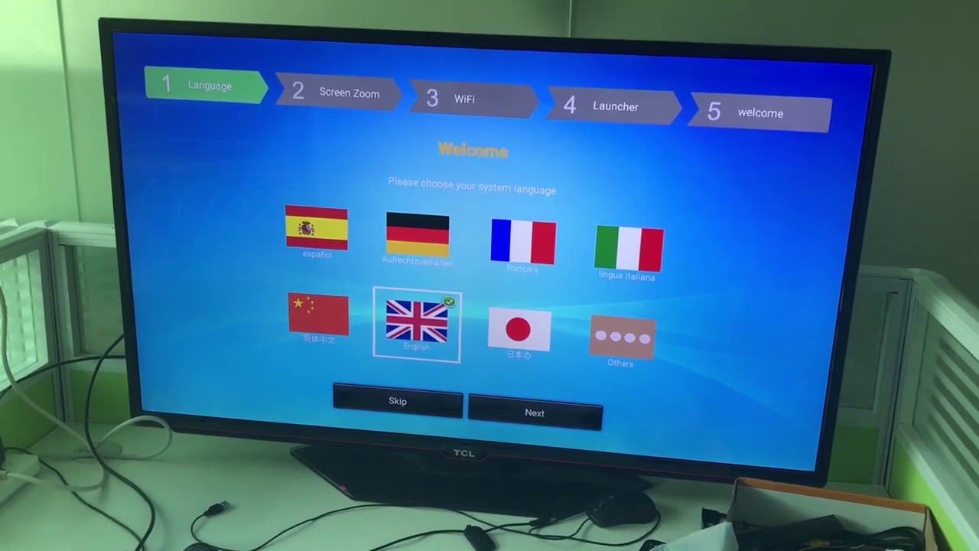
{"action": "key", "text": "Down"}
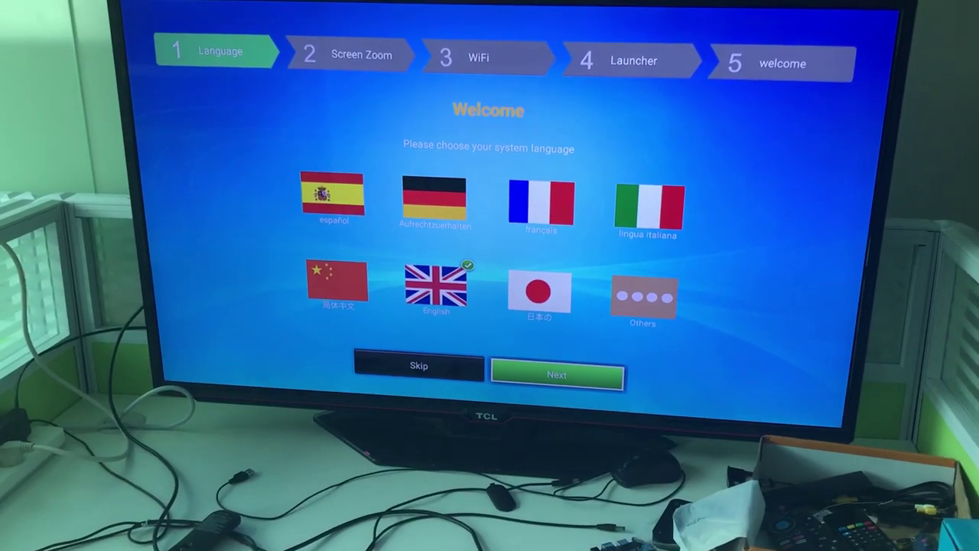
{"action": "key", "text": "Return"}
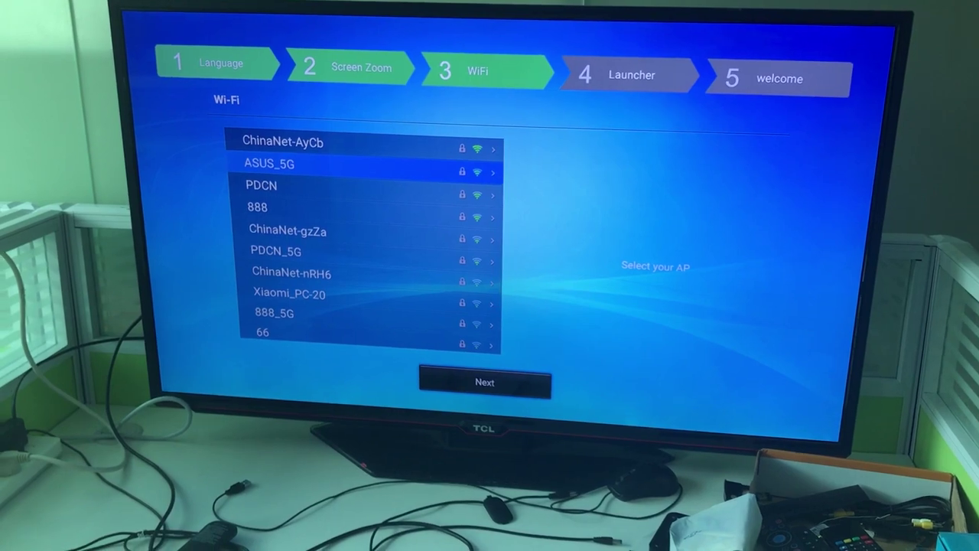
{"action": "key", "text": "Return"}
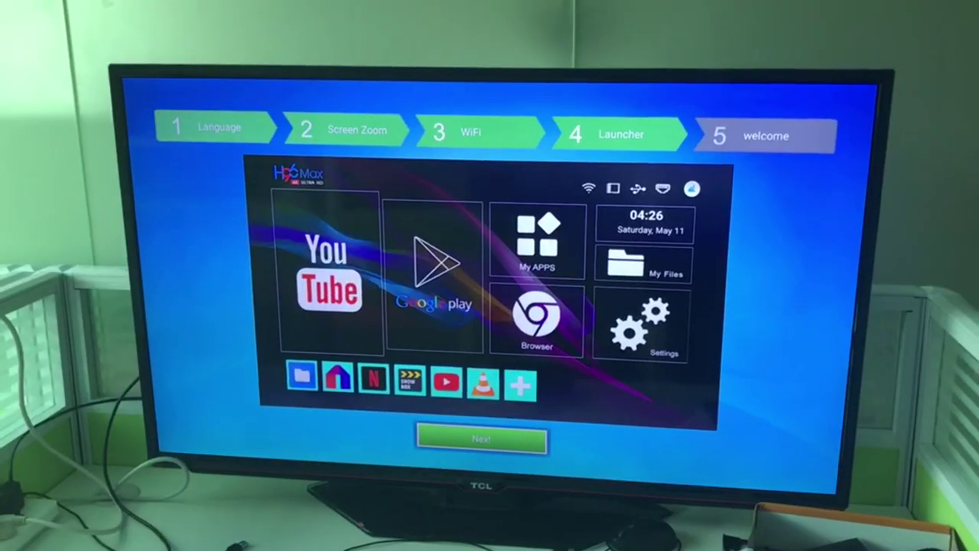
{"action": "key", "text": "Return"}
{"action": "key", "text": "Return"}
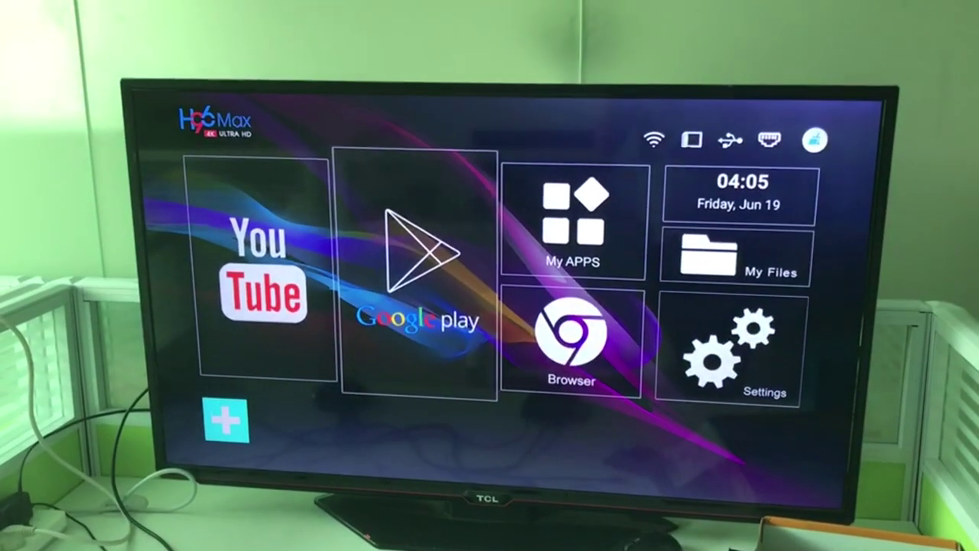
{"action": "key", "text": "Right"}
{"action": "key", "text": "Right"}
{"action": "key", "text": "Right"}
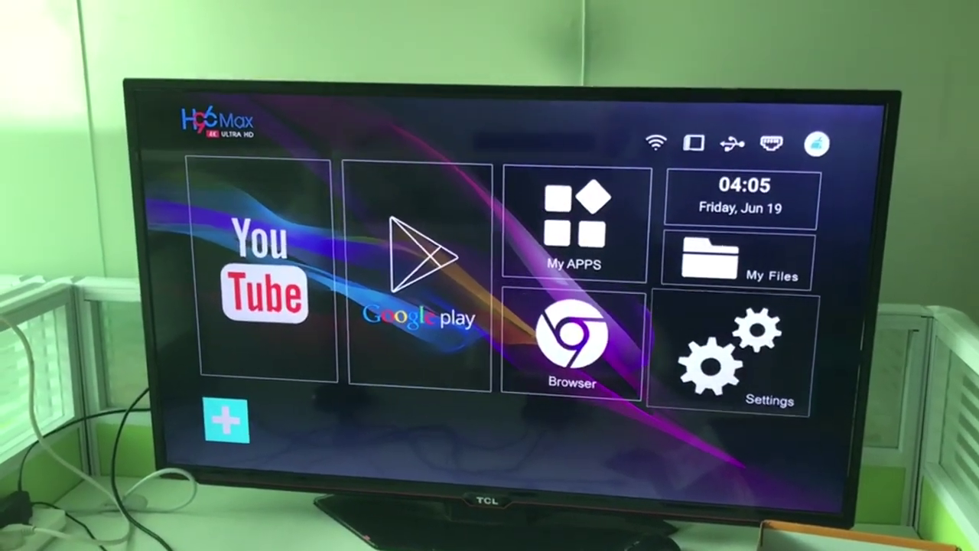